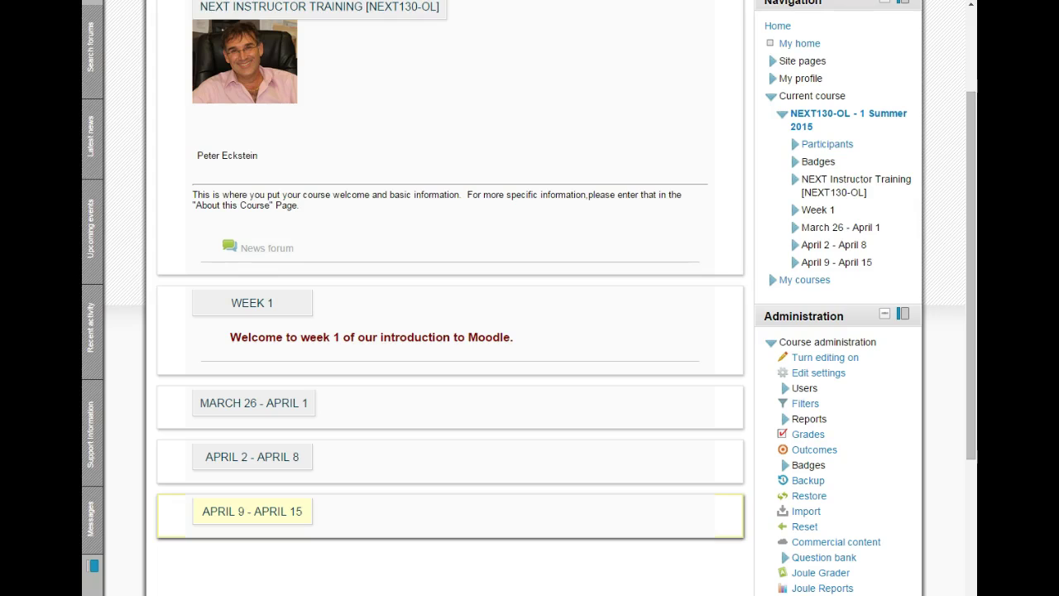
Turn on course editing and add a new Advanced Forum to the Week 1 section.
scroll(643, 466, up, 3)
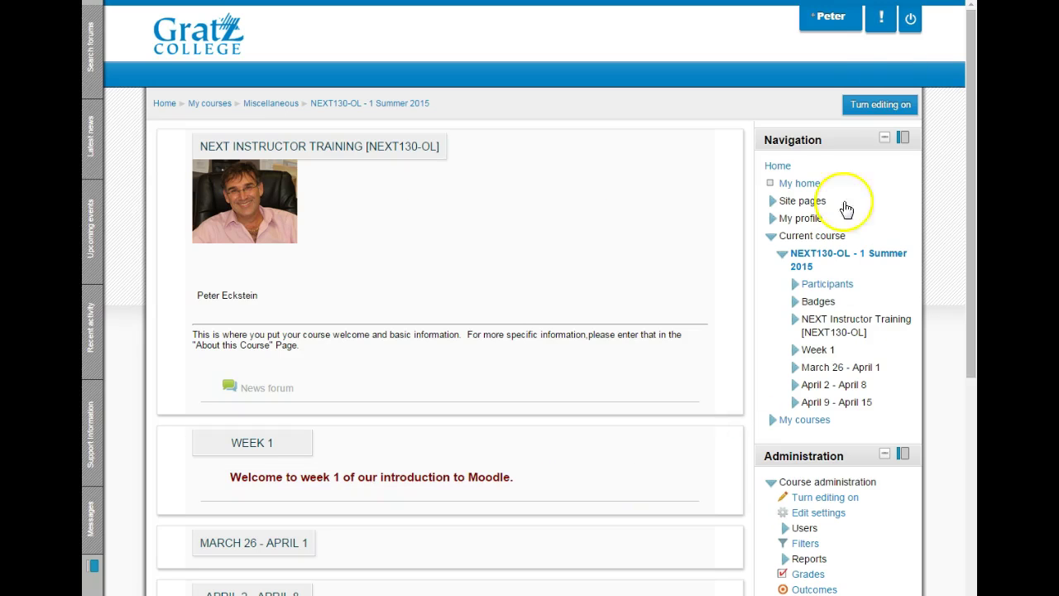
click(884, 105)
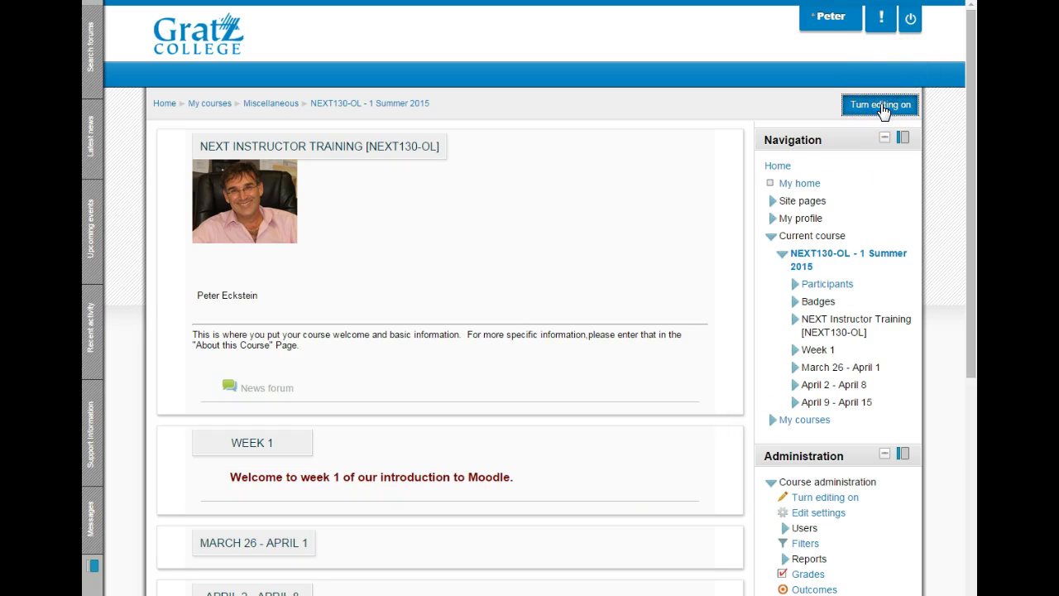
click(553, 347)
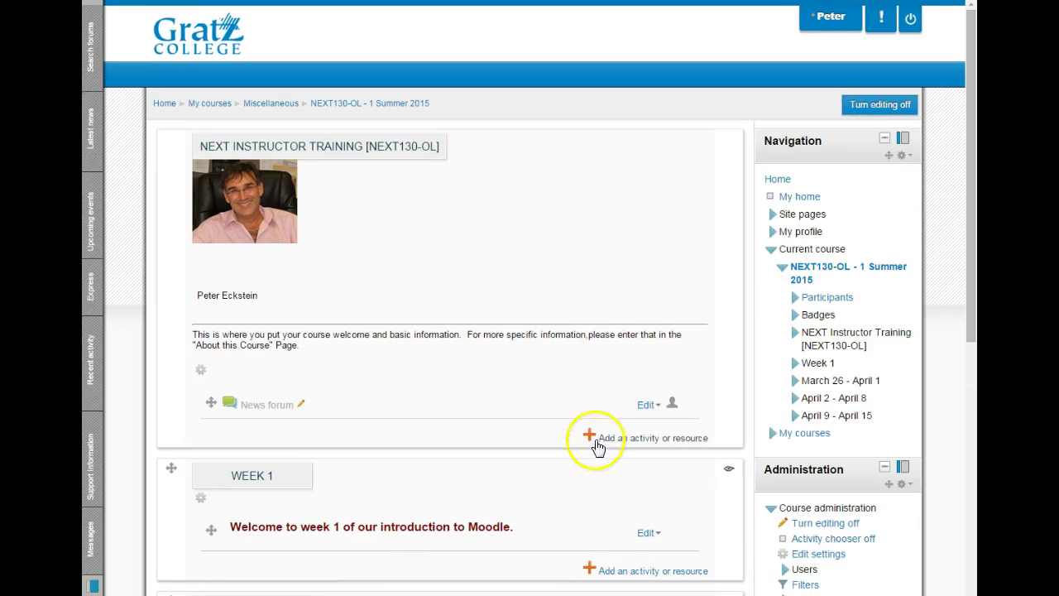
click(593, 572)
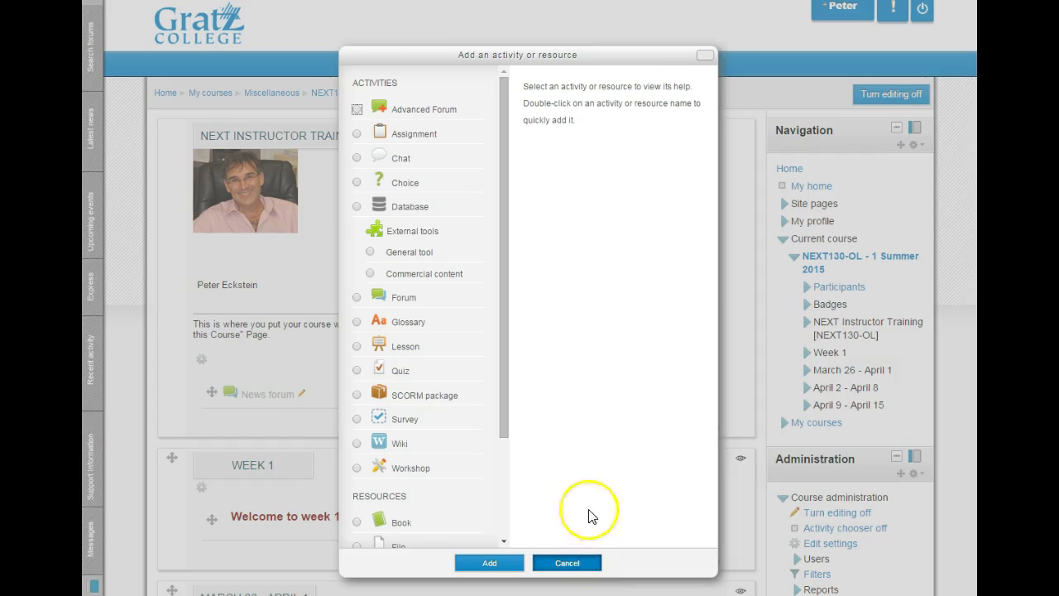
click(357, 110)
click(477, 569)
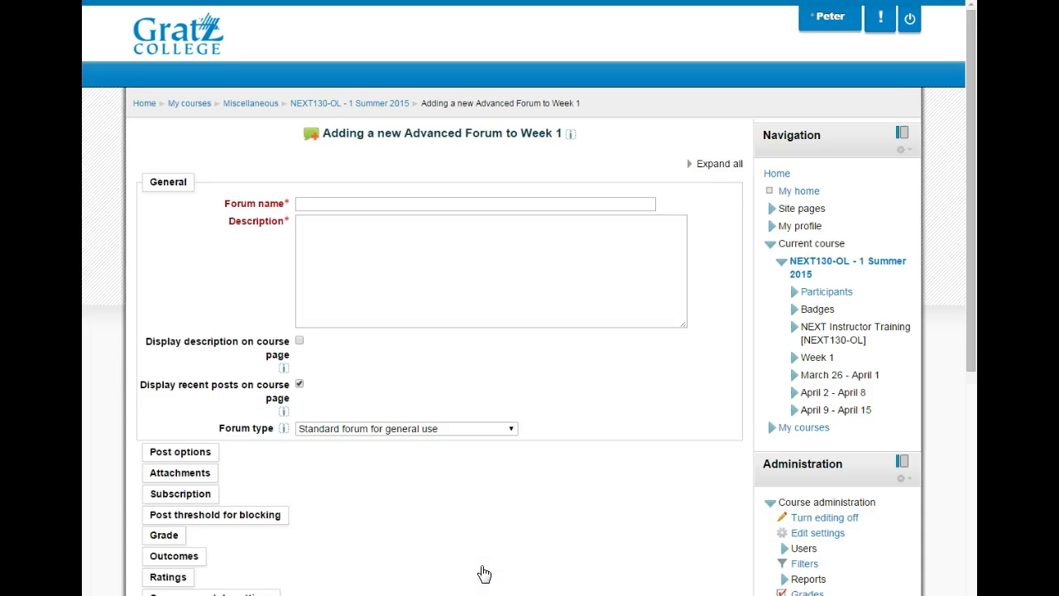
Name the forum "What do you hope to learn about Moodle?" and enter the description "What are your expectations in this course?".
click(389, 203)
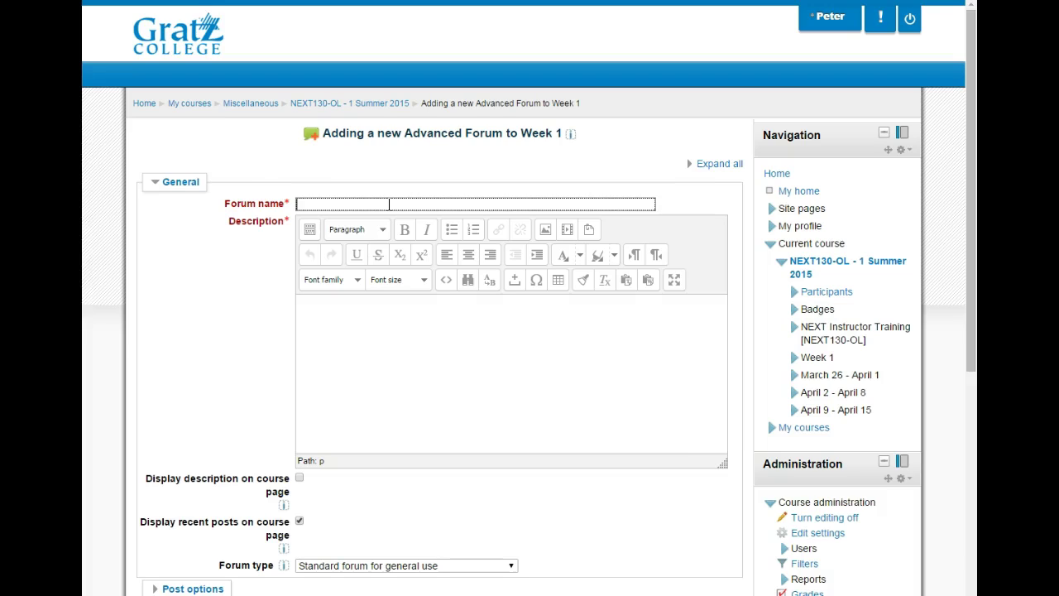
text(What do you hope to learn about Moodle?)
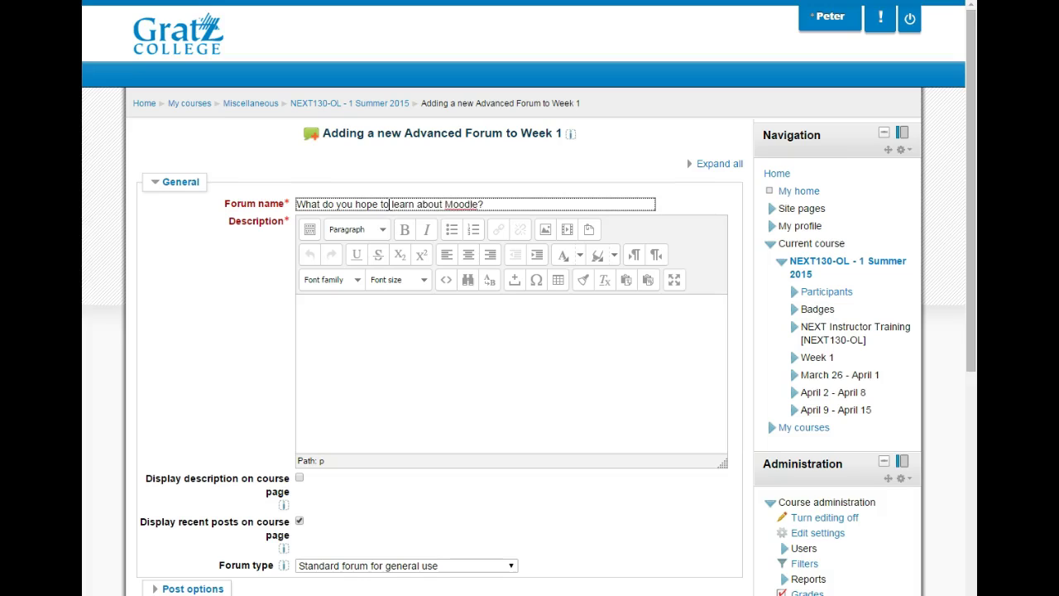
click(336, 306)
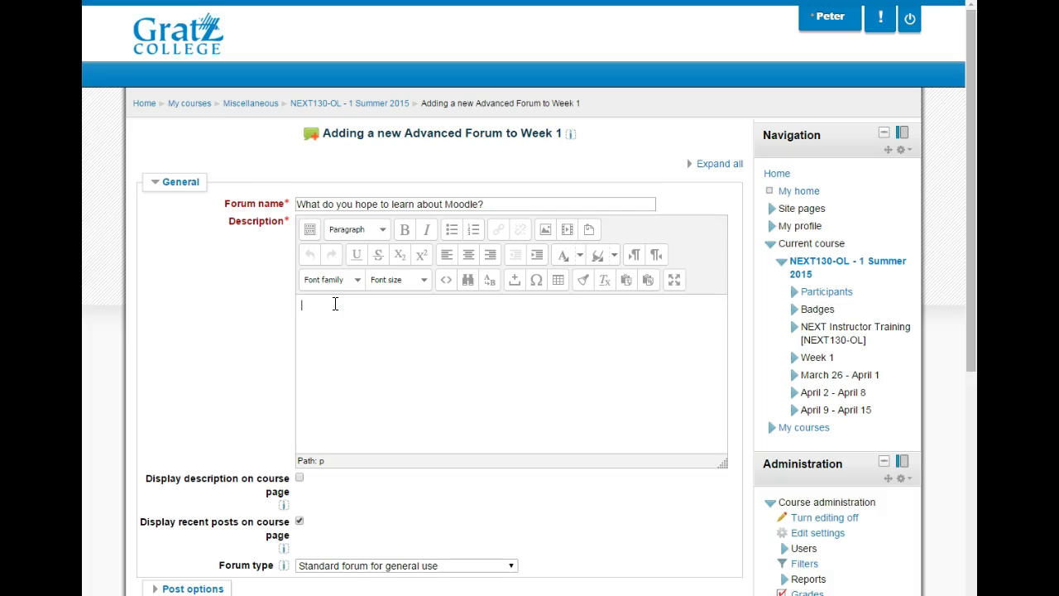
text(What are your expectations in this course?)
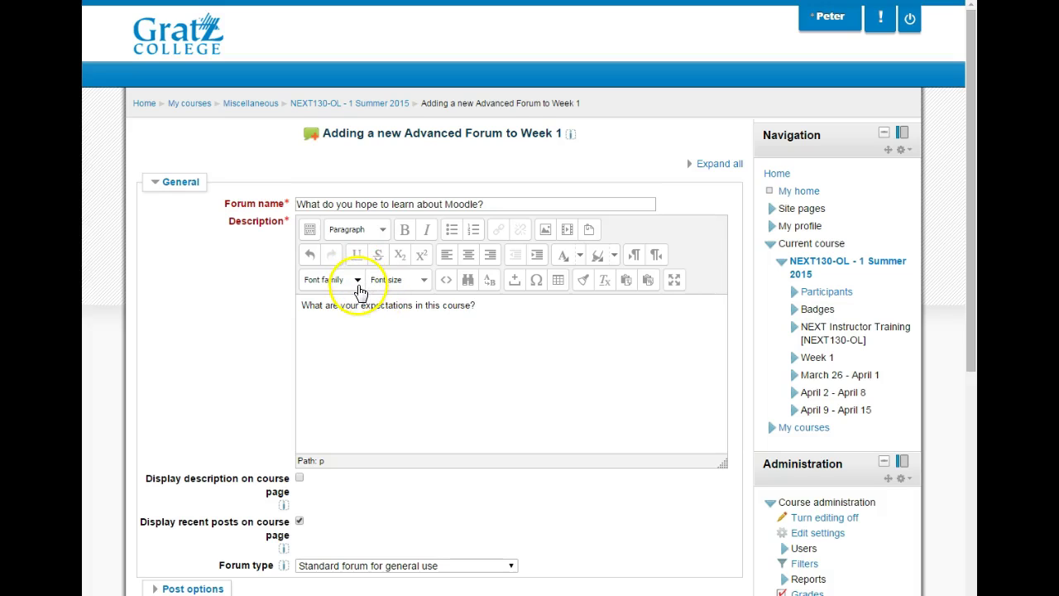
Format the forum description text in Georgia, size 4 (14pt), with a blue font color.
click(358, 281)
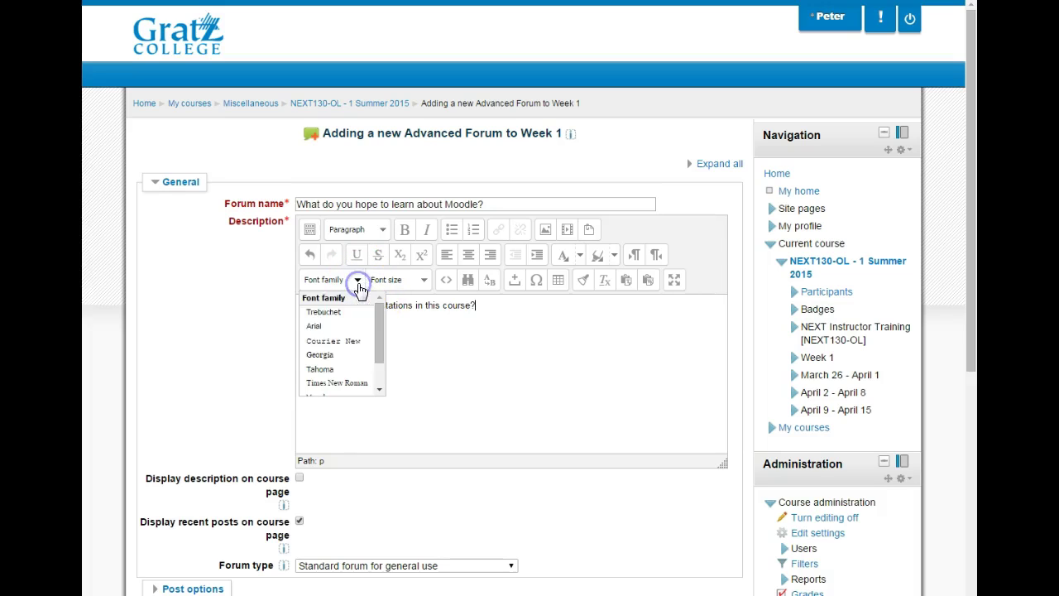
click(339, 355)
drag(476, 306, 292, 302)
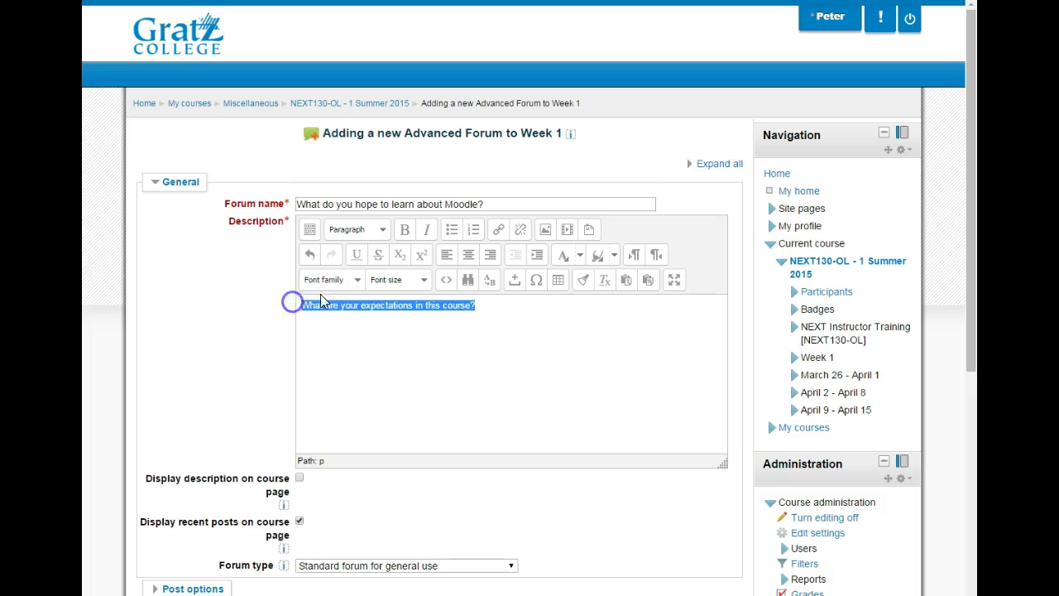
click(358, 280)
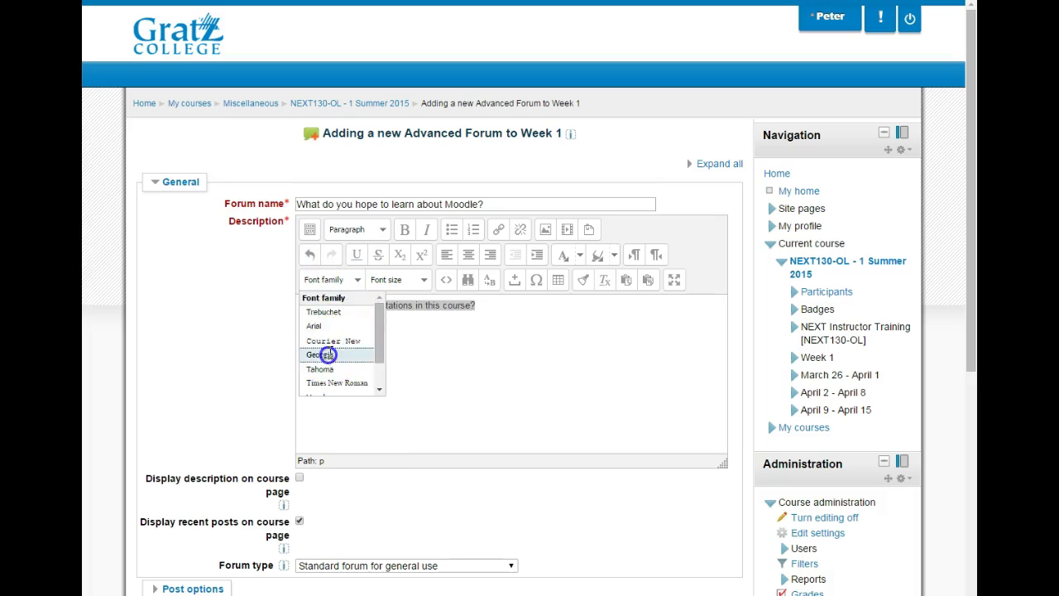
click(328, 354)
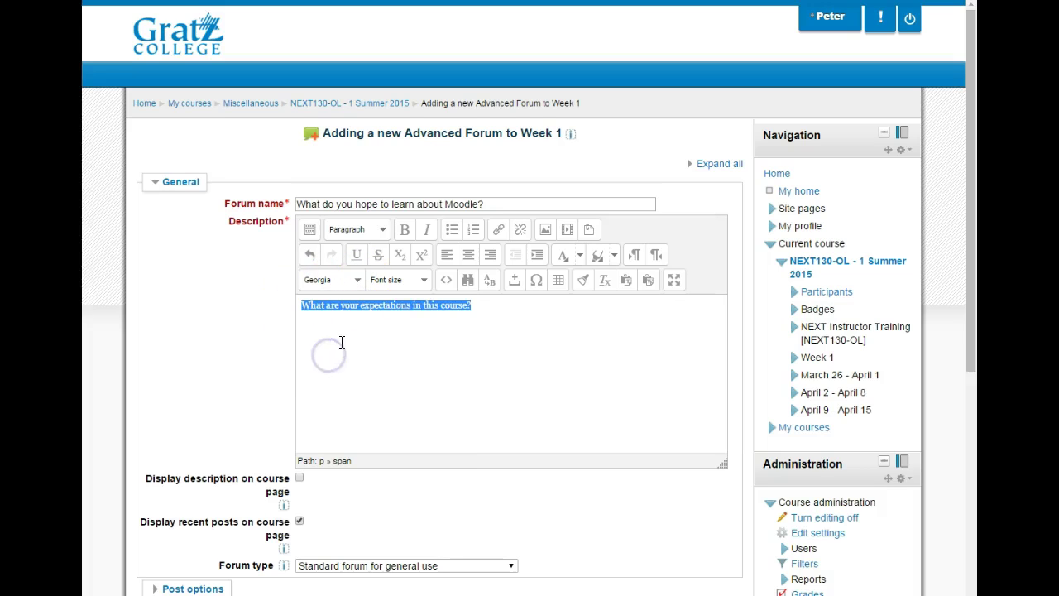
click(422, 283)
click(421, 360)
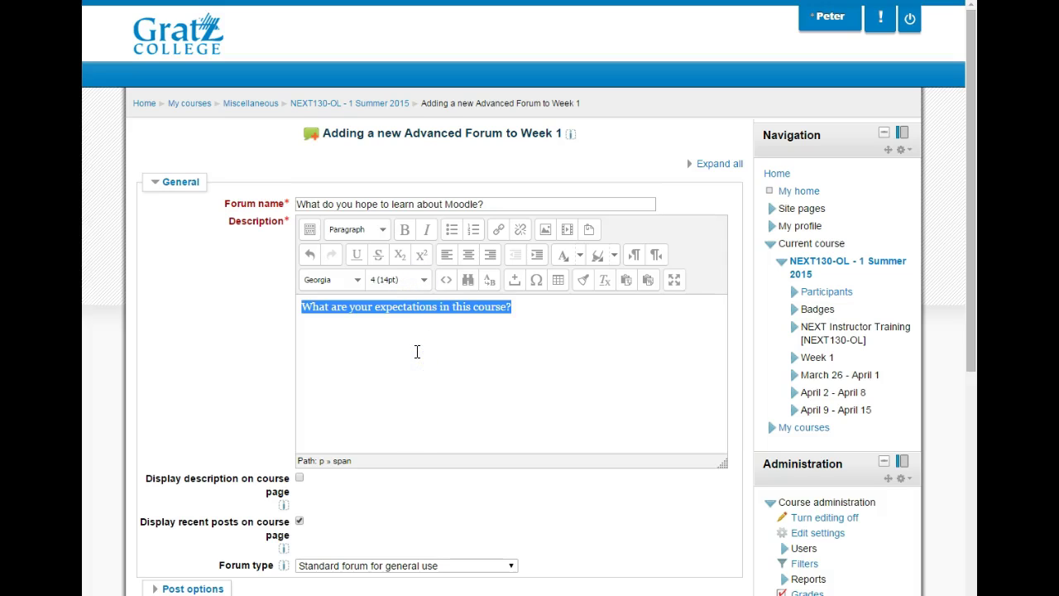
click(580, 257)
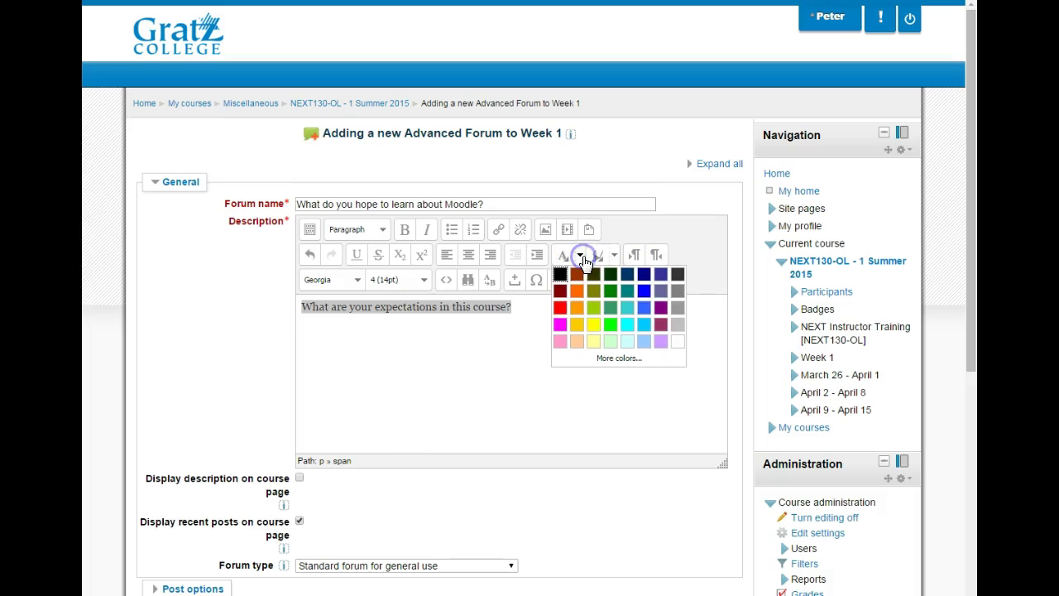
click(643, 290)
Read the help on the available forum types and set the forum type to A single simple discussion.
scroll(542, 411, down, 2)
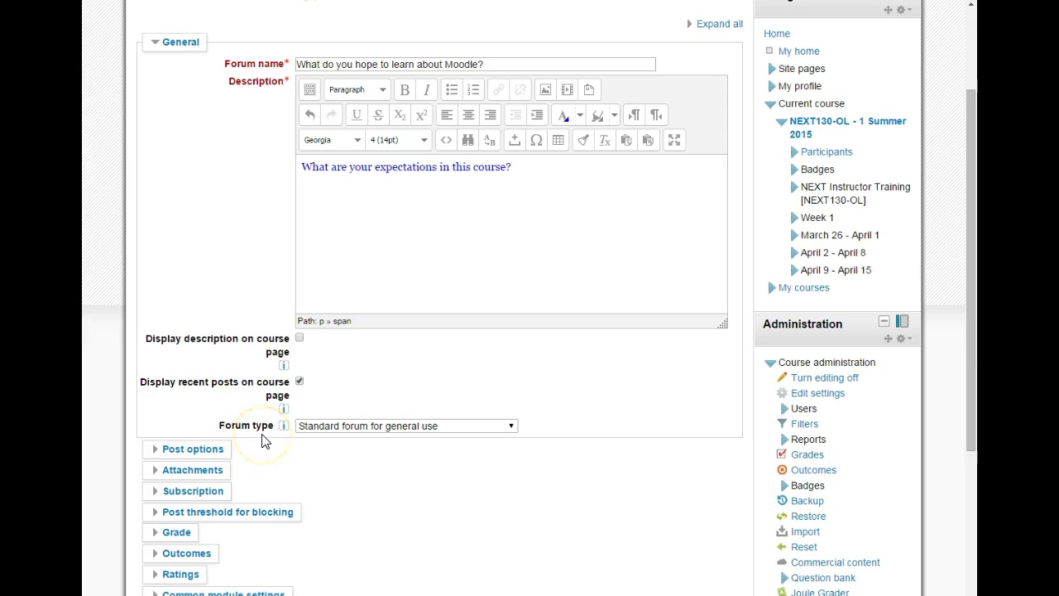
click(511, 428)
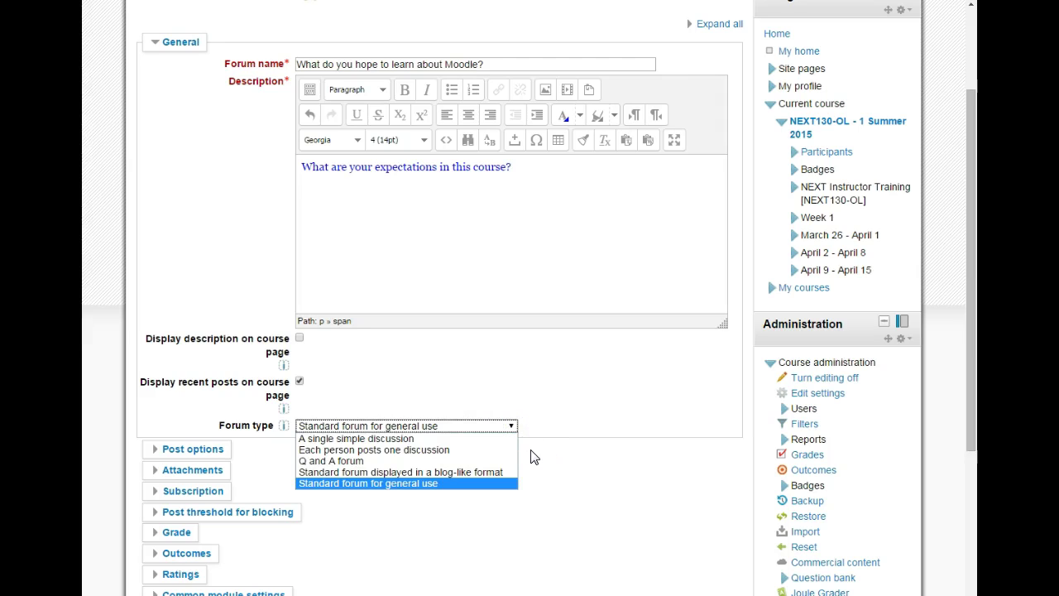
click(283, 425)
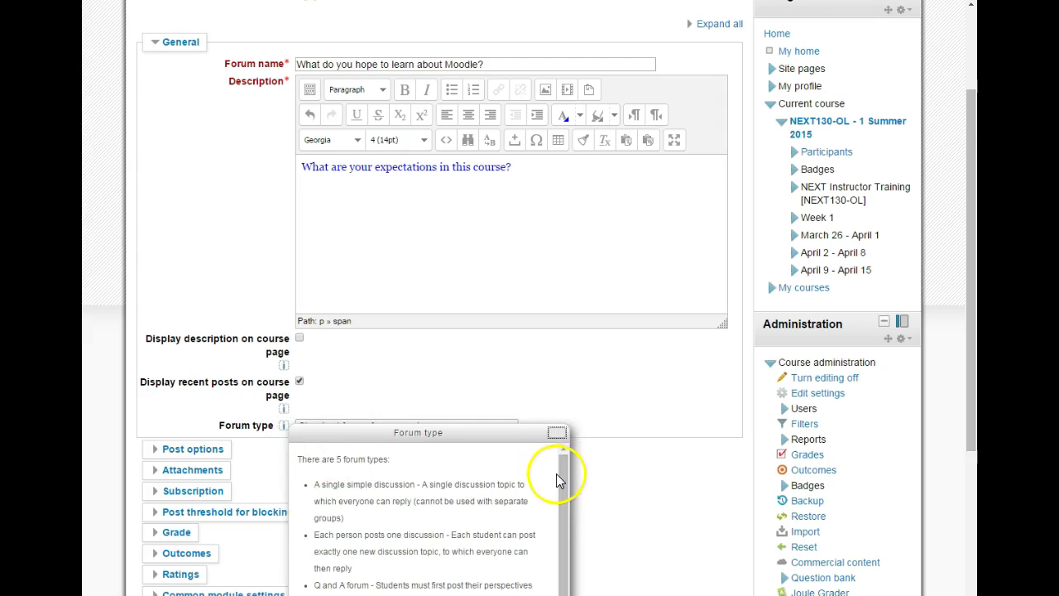
scroll(560, 479, down, 3)
drag(558, 469, 569, 443)
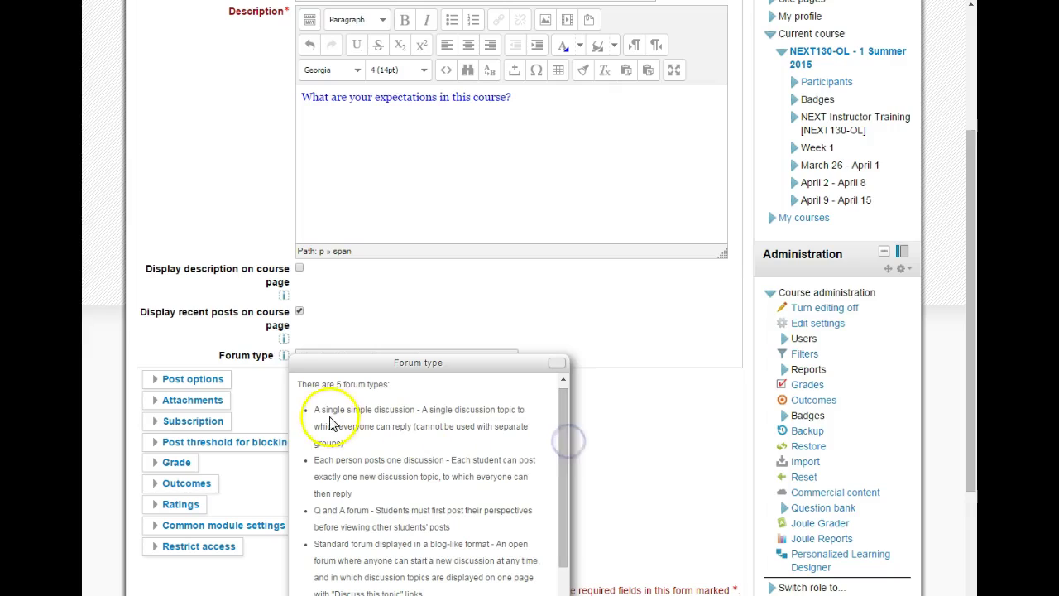
click(382, 431)
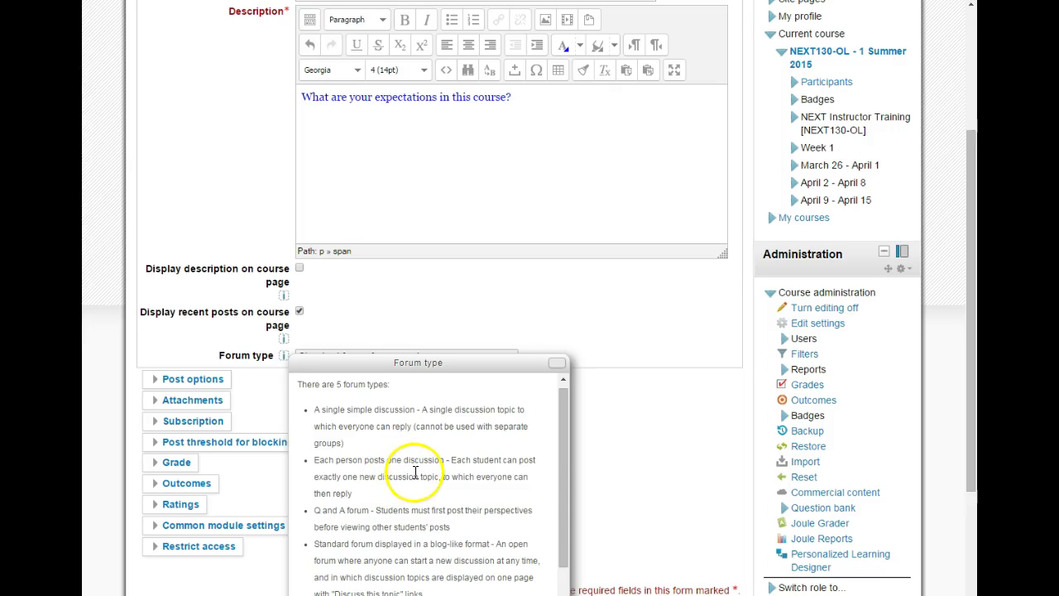
drag(562, 499, 560, 525)
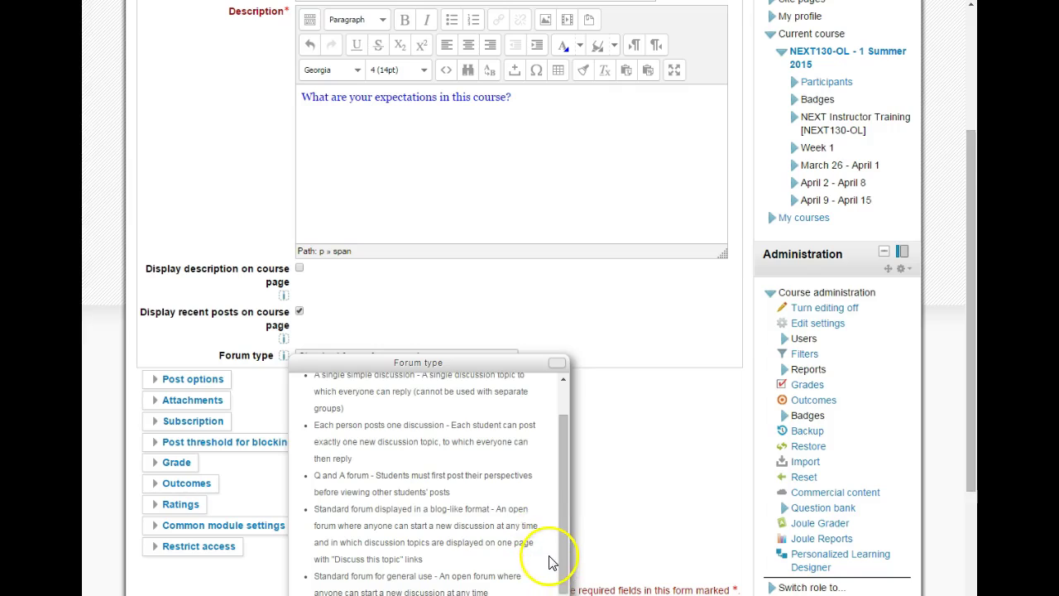
scroll(549, 563, down, 1)
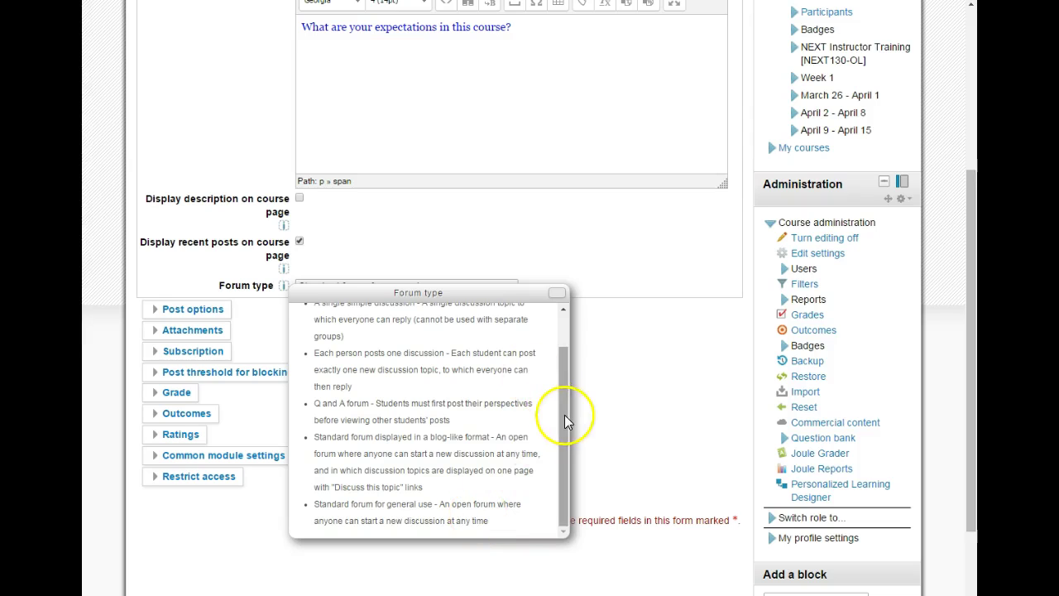
drag(564, 415, 568, 373)
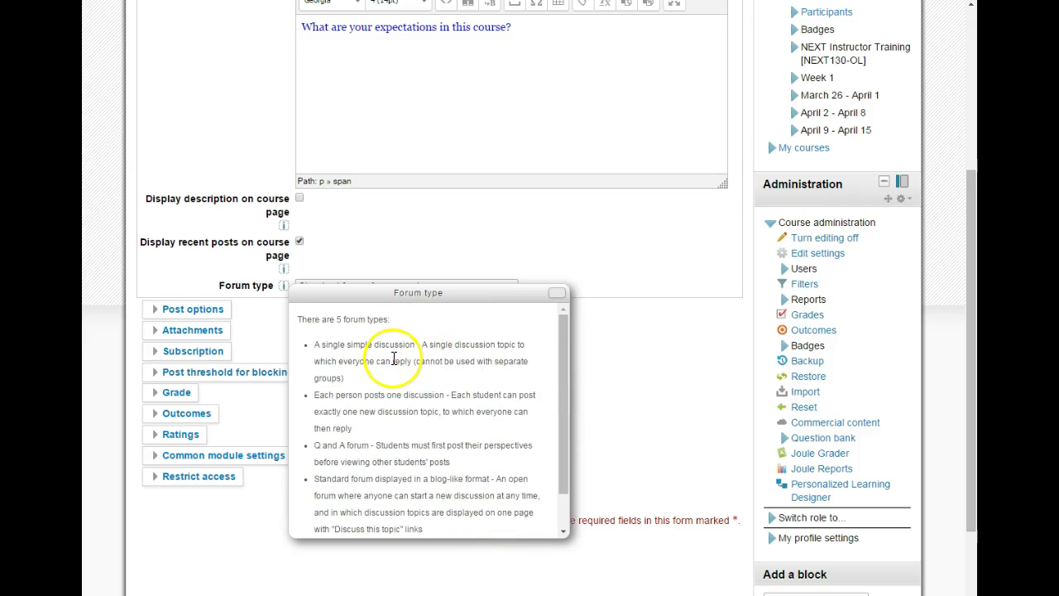
click(558, 299)
click(506, 288)
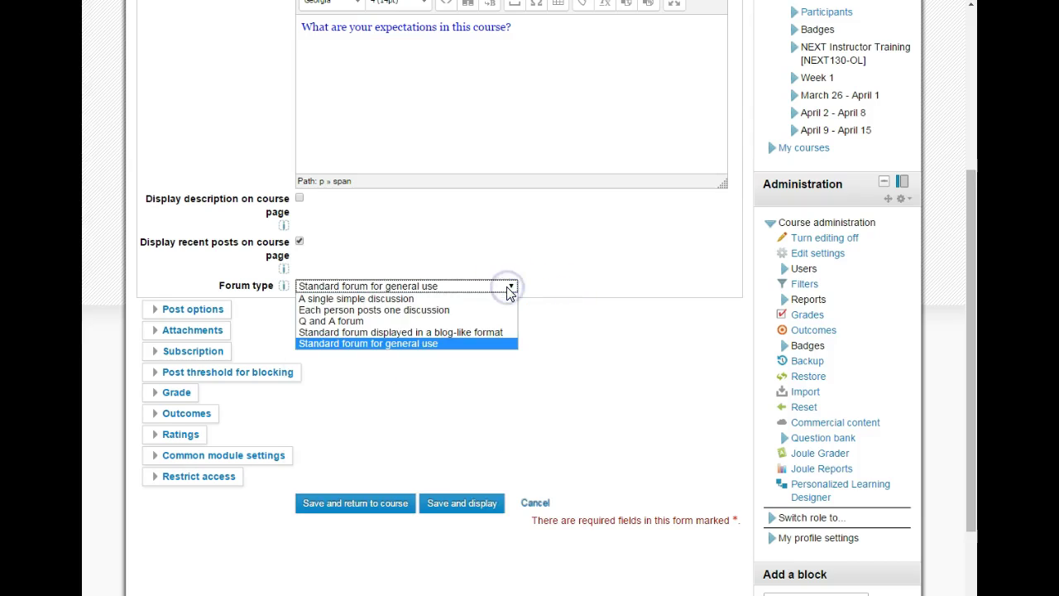
click(402, 299)
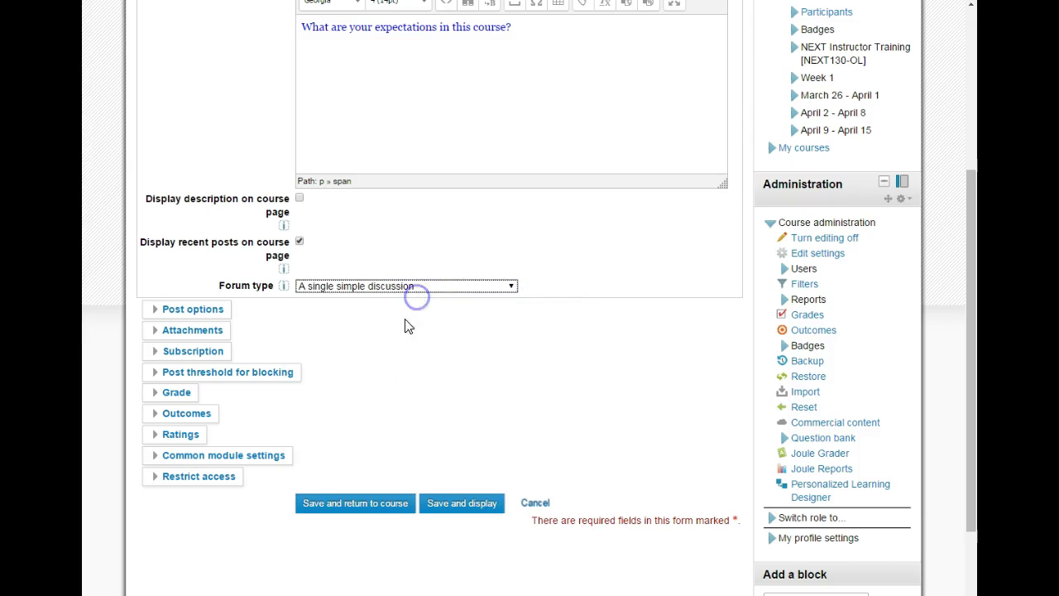
Examine the forum's post options and its attachment size and number settings.
click(215, 311)
click(214, 310)
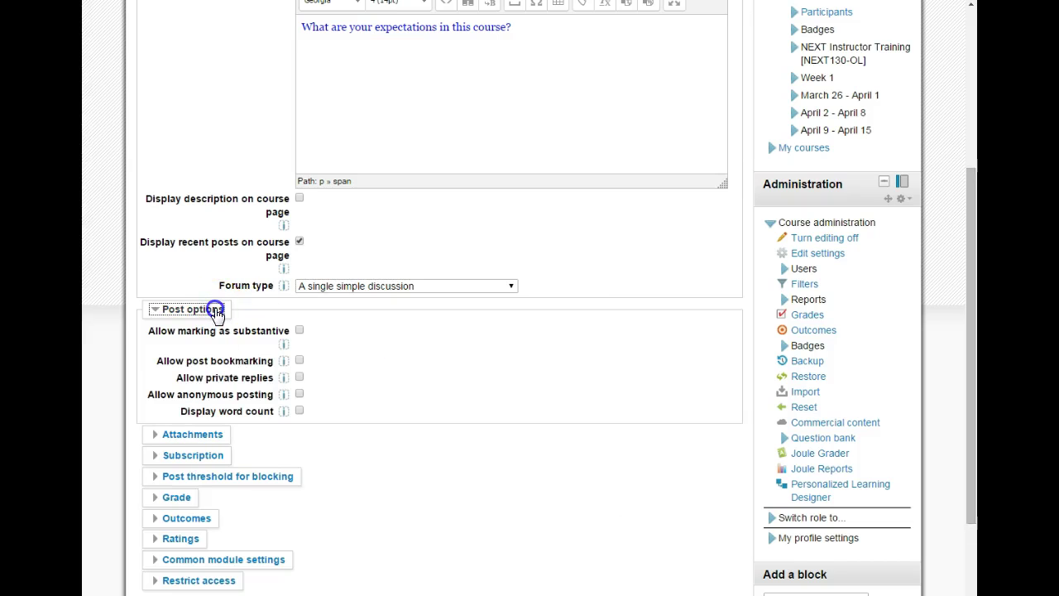
click(211, 335)
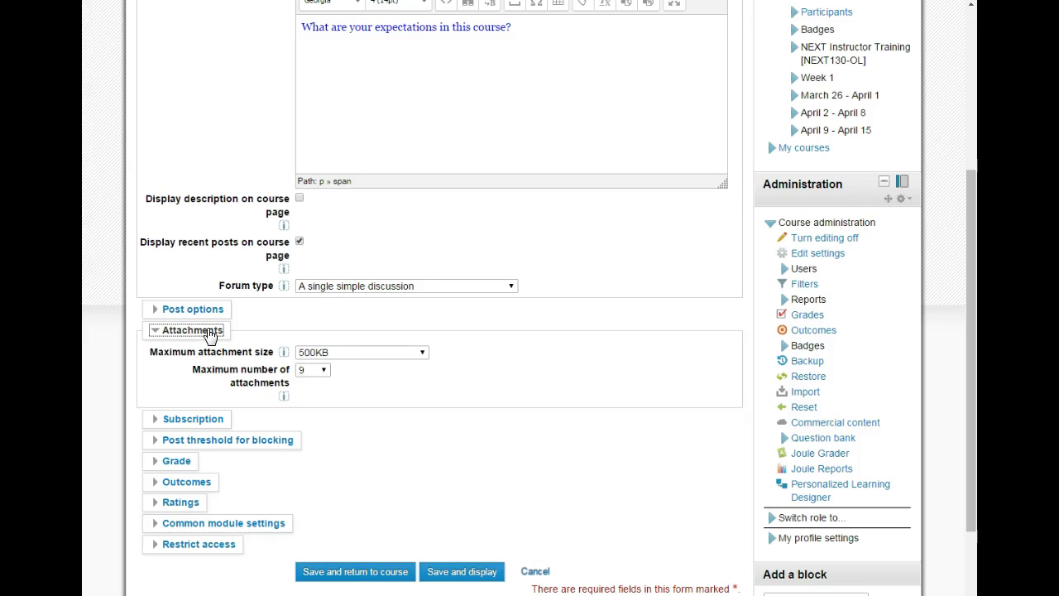
click(209, 336)
Read the help on subscription modes and set the forum's subscription mode to Forced subscription.
click(207, 351)
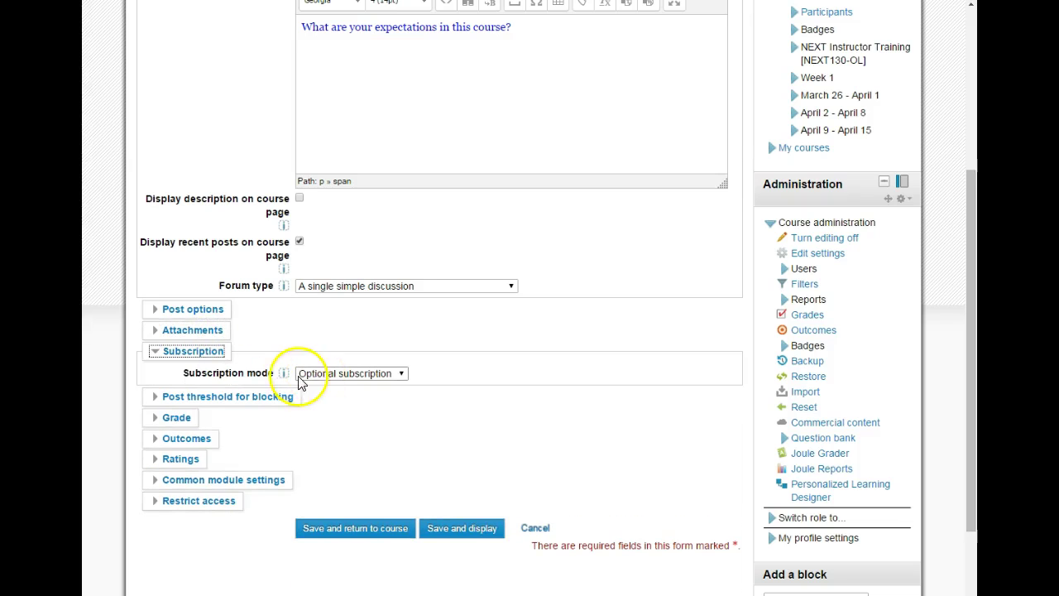
click(284, 373)
scroll(311, 418, down, 1)
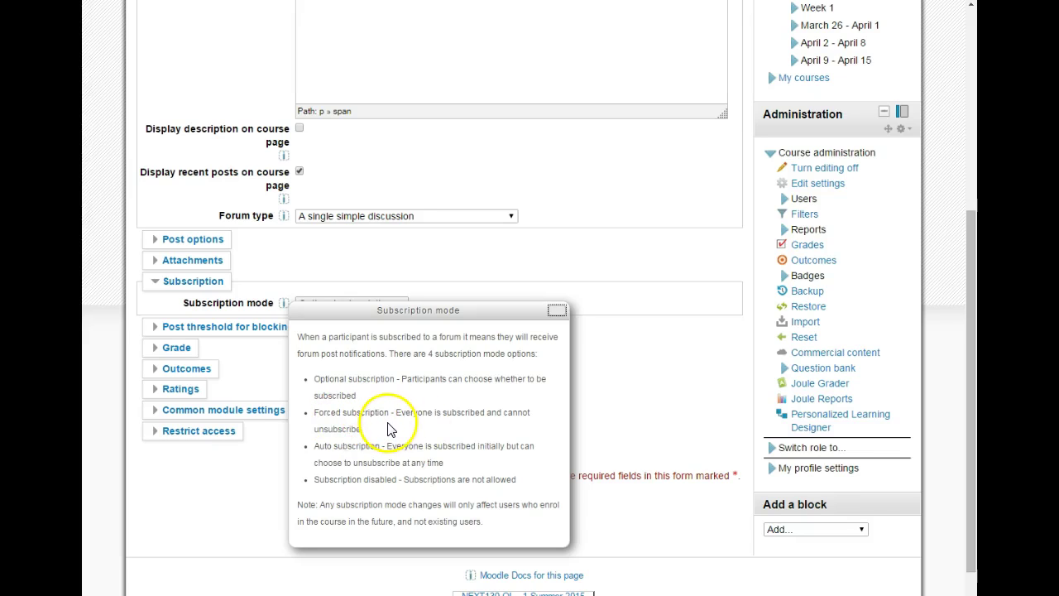
click(557, 312)
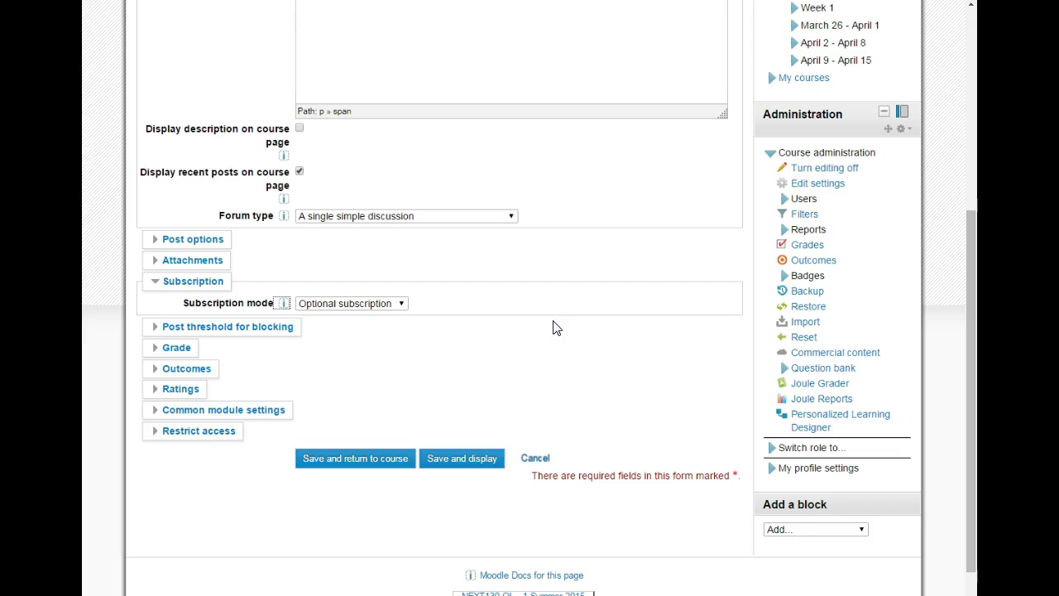
click(401, 304)
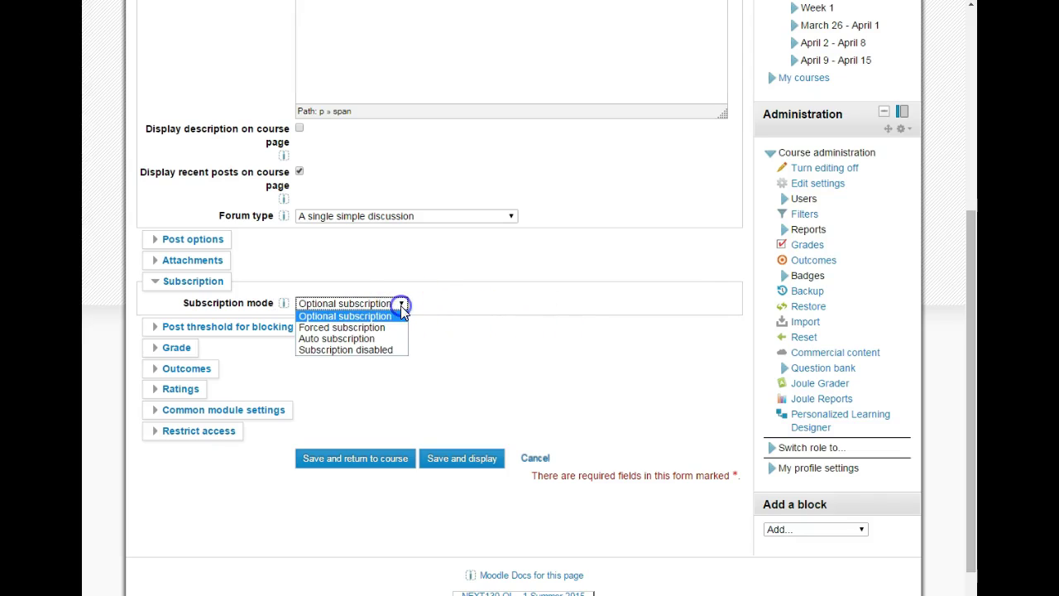
click(364, 328)
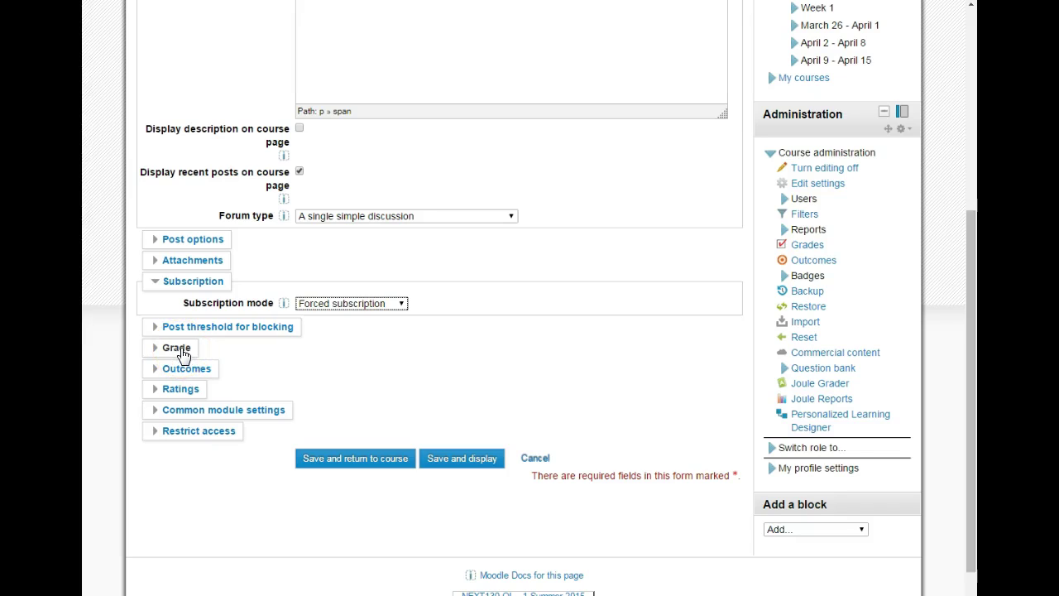
Check the forum's grade settings and the available grade types, selecting None.
click(176, 348)
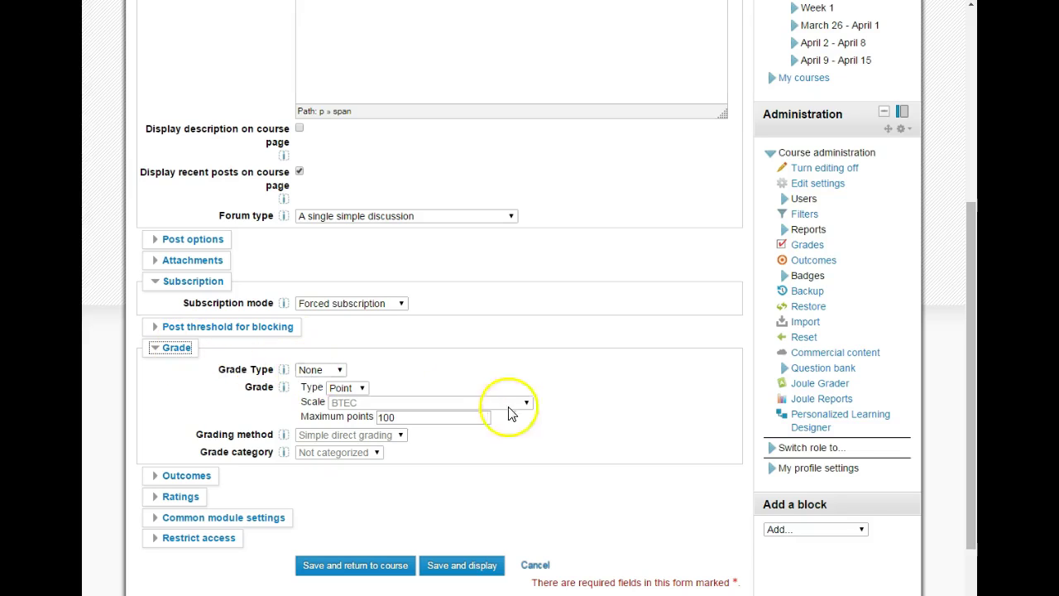
click(338, 372)
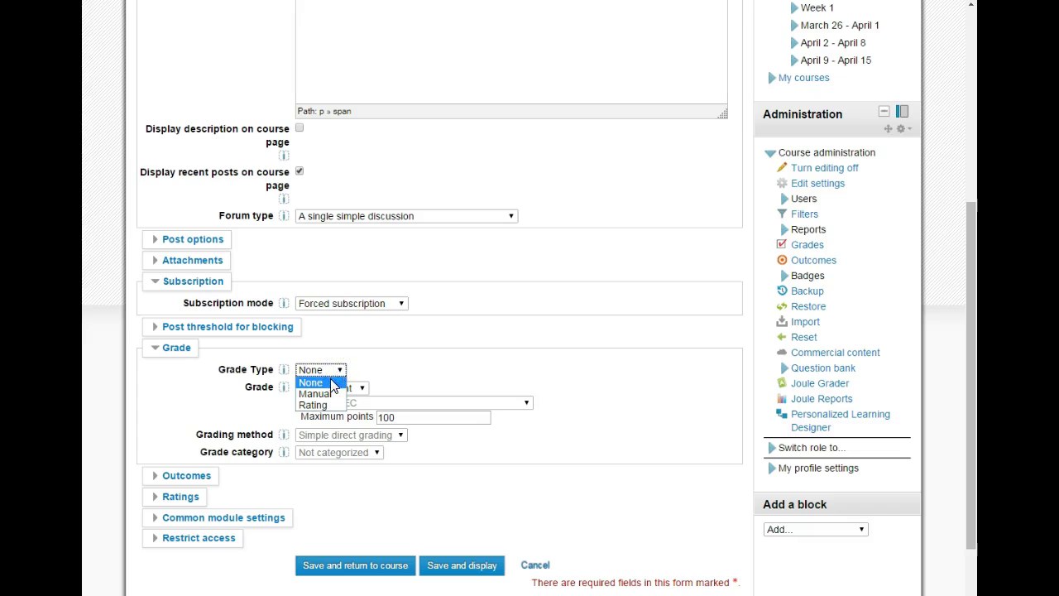
click(334, 383)
click(177, 348)
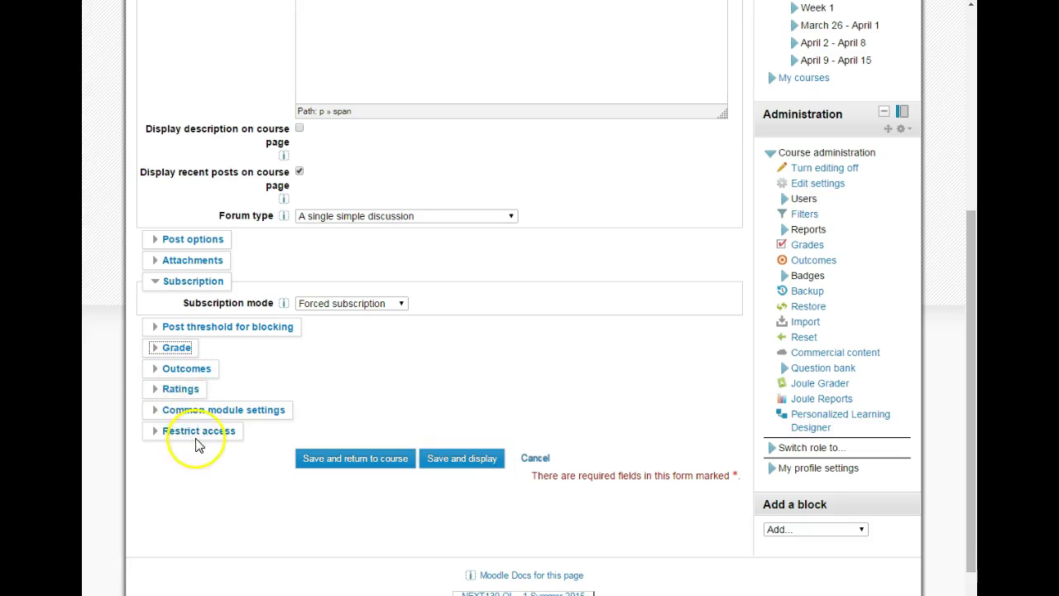
Save the new forum and return to the course page to see it in Week 1.
click(329, 460)
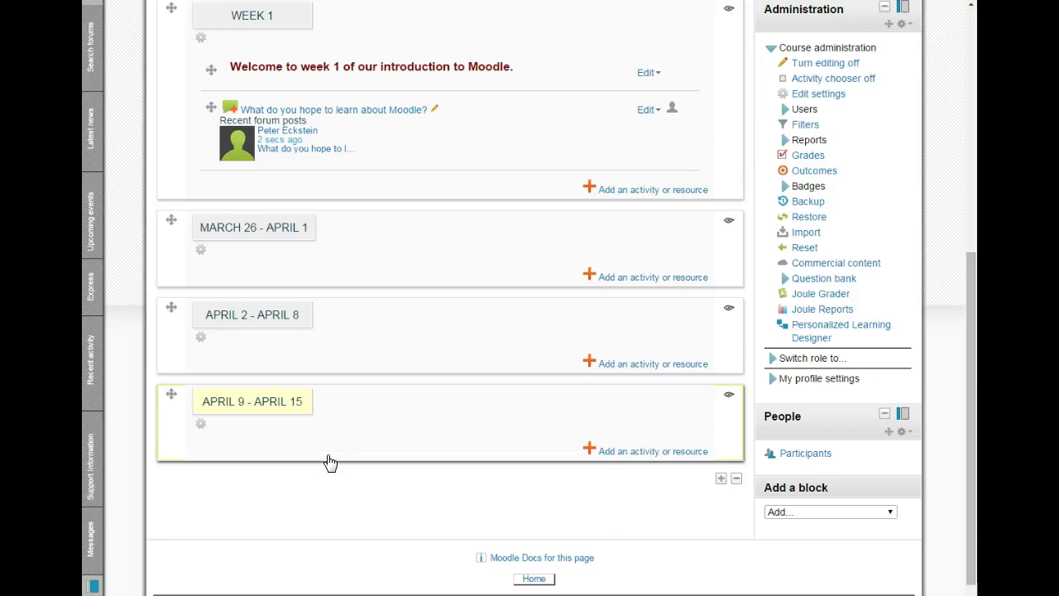
scroll(377, 253, up, 1)
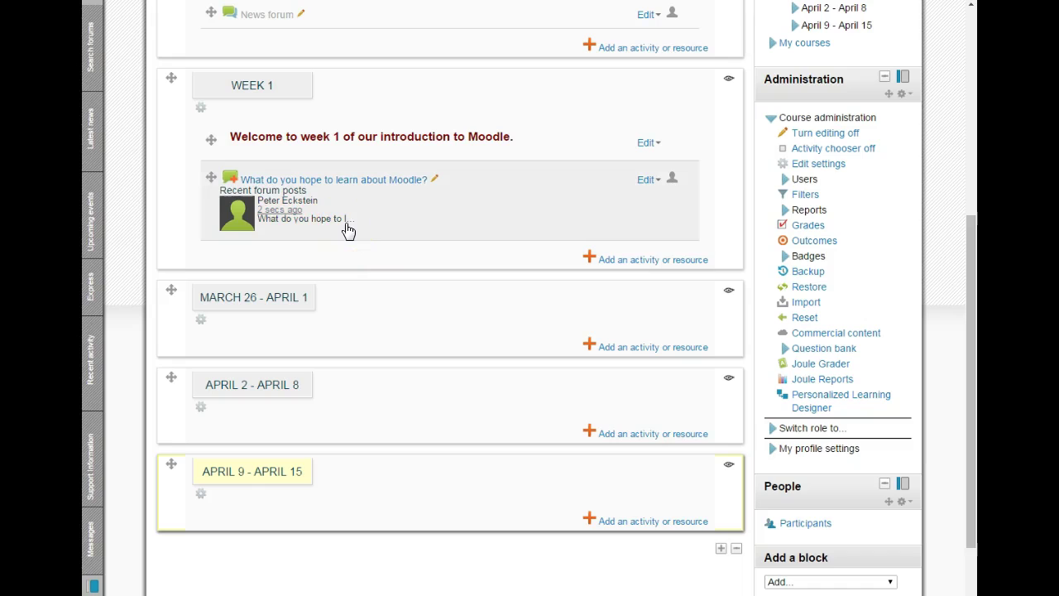
Edit the Week 1 forum's settings to turn off displaying recent posts on the course page, and save back to the course.
click(651, 181)
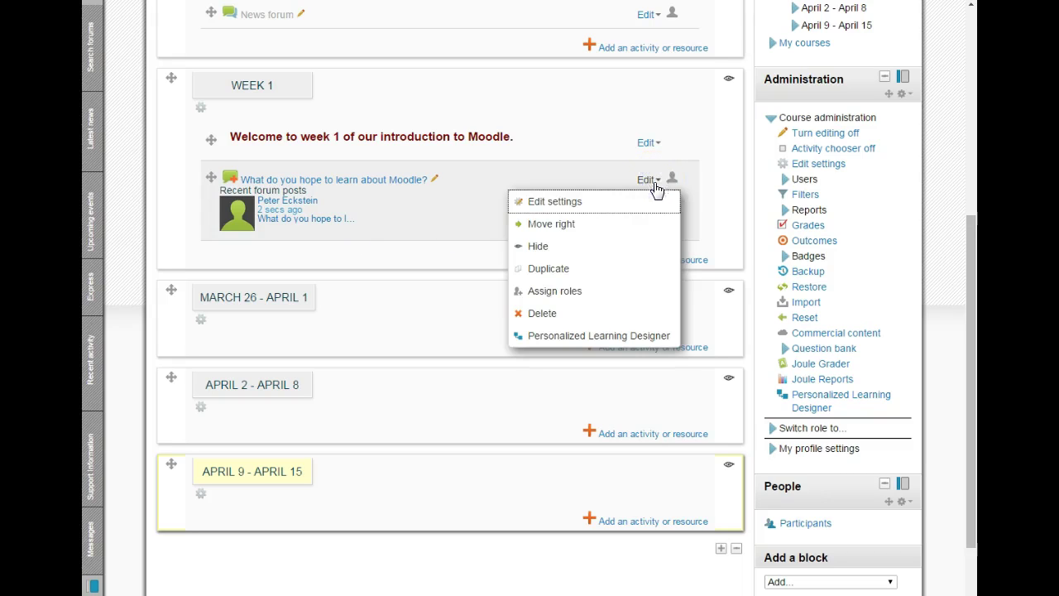
click(569, 204)
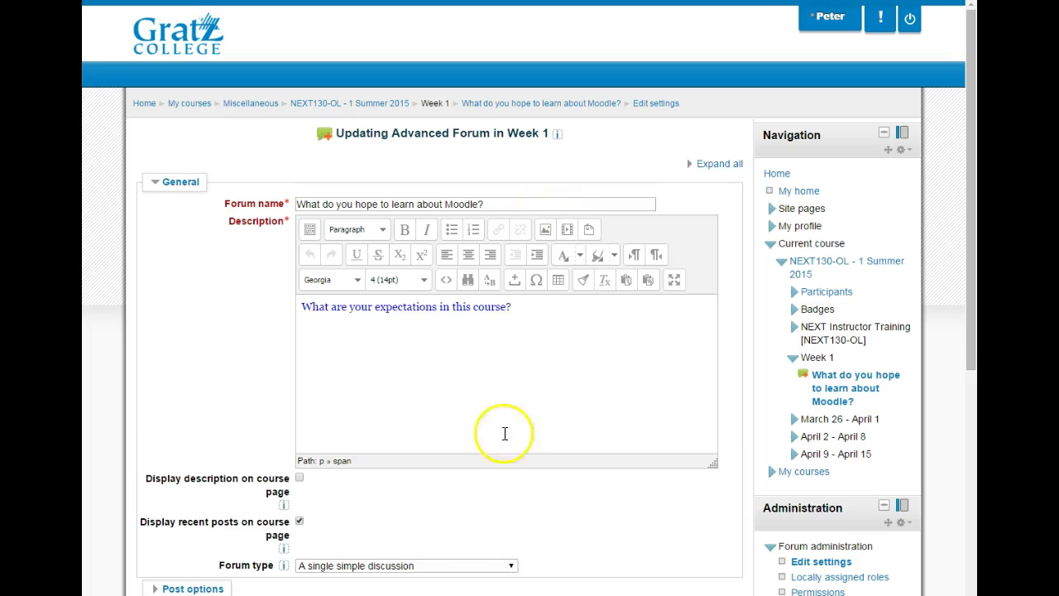
scroll(464, 521, down, 1)
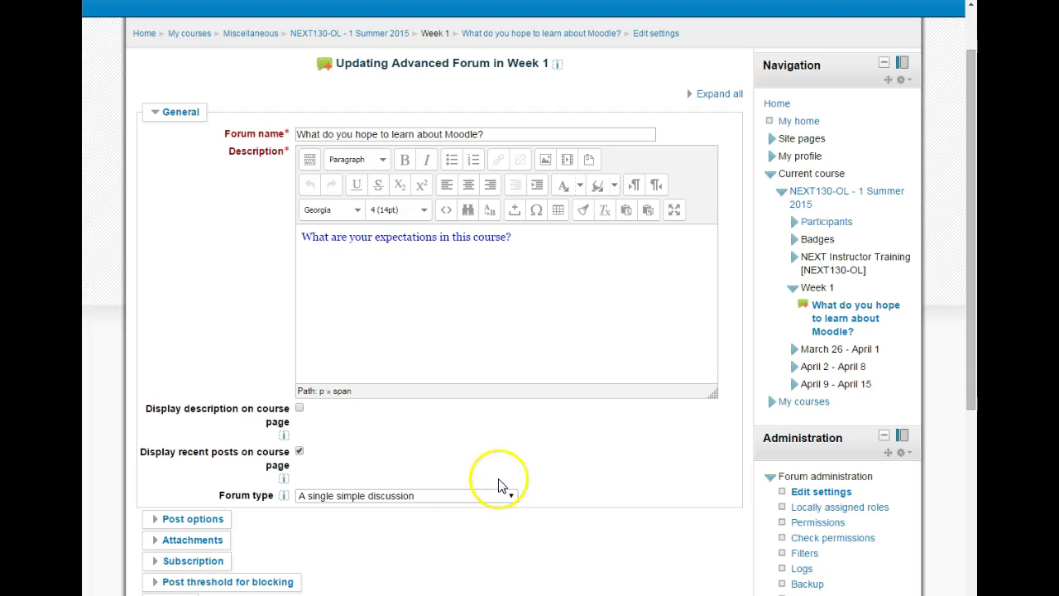
click(301, 454)
scroll(503, 489, down, 4)
click(394, 444)
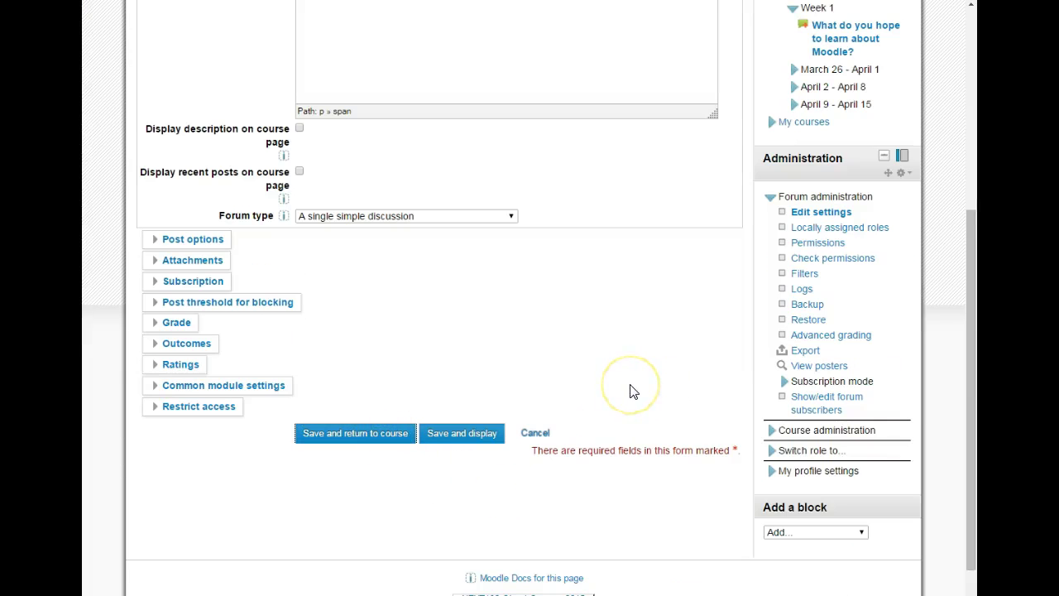
Indent the "What do you hope to learn about Moodle?" forum one level to the right in Week 1.
scroll(562, 389, up, 2)
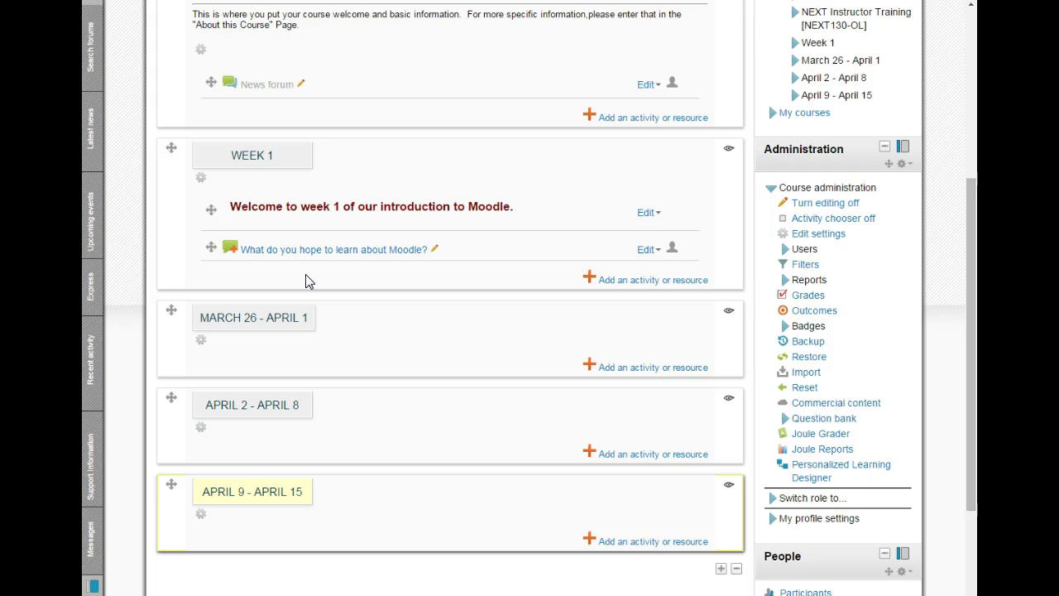
click(656, 254)
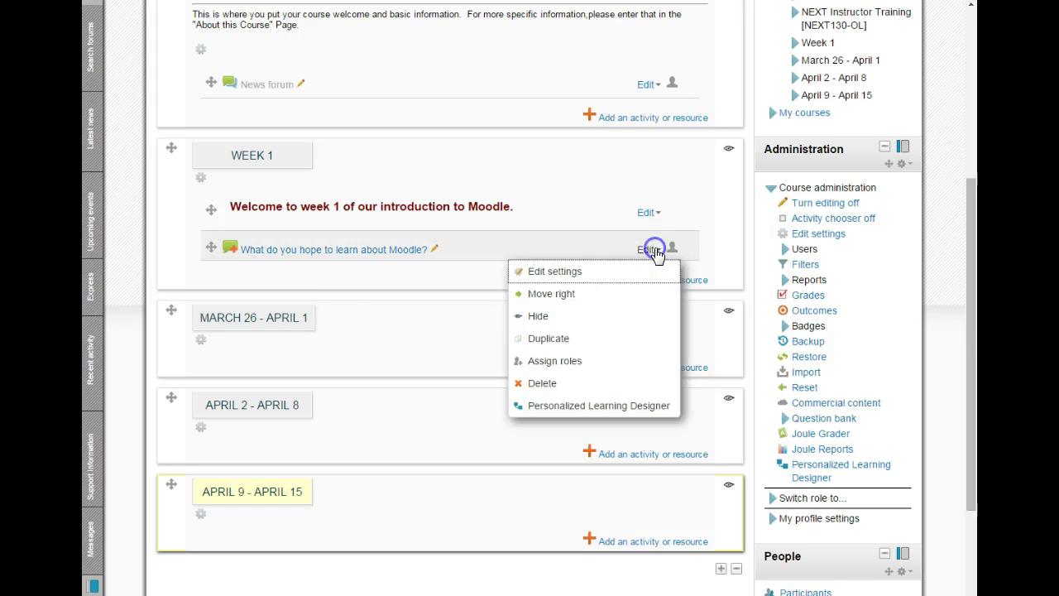
click(588, 293)
click(455, 266)
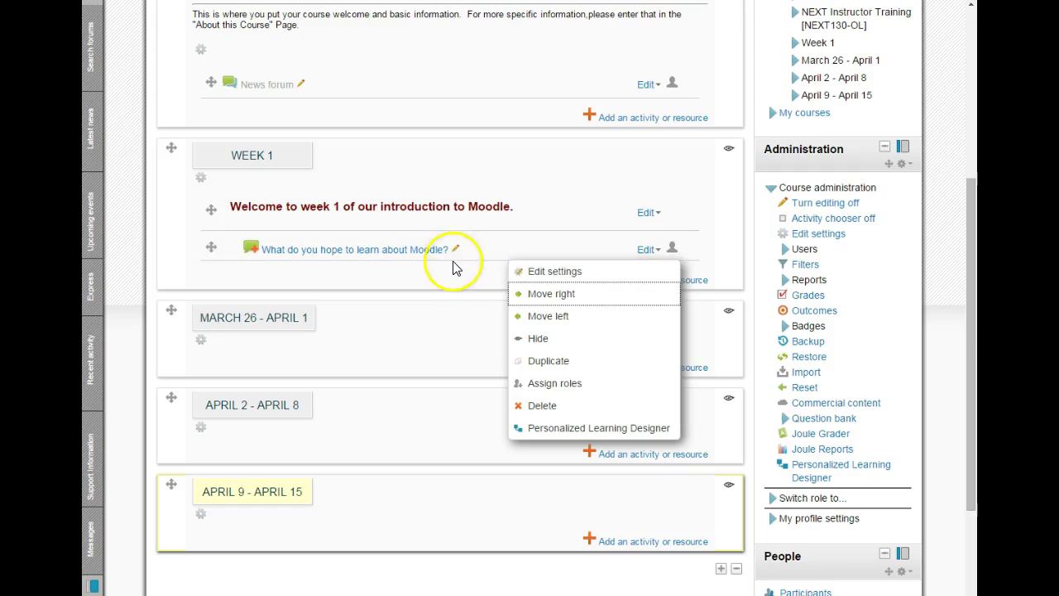
Switch to the Student role to preview the course page as students see it.
click(806, 499)
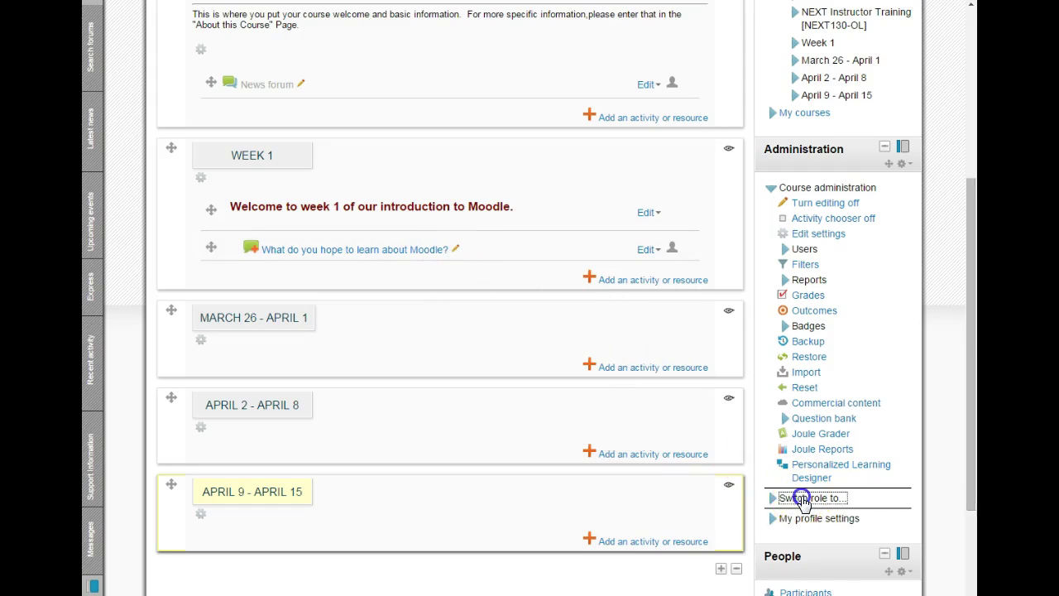
click(809, 528)
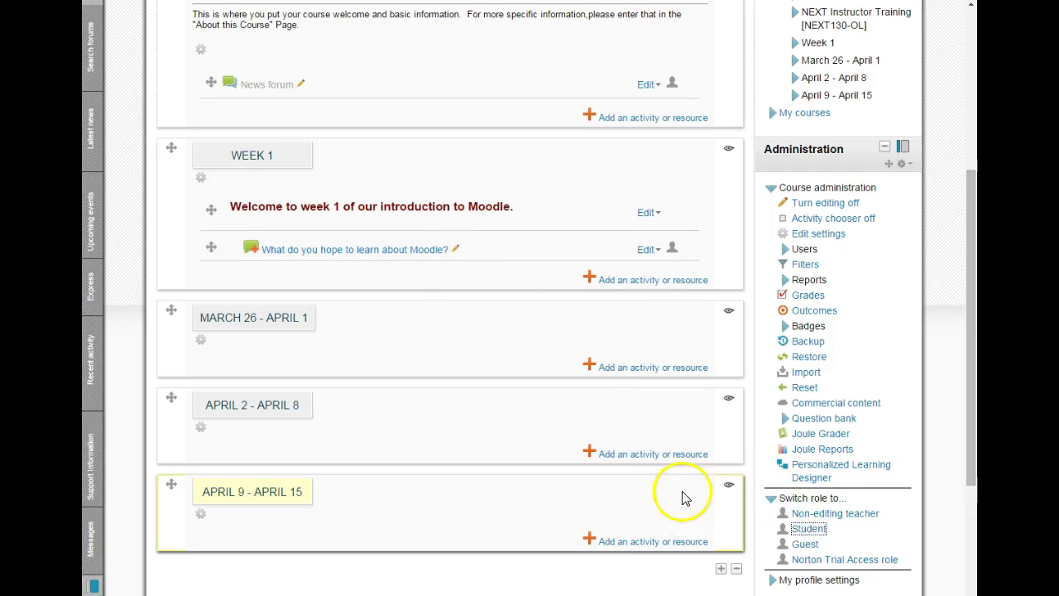
scroll(556, 454, down, 3)
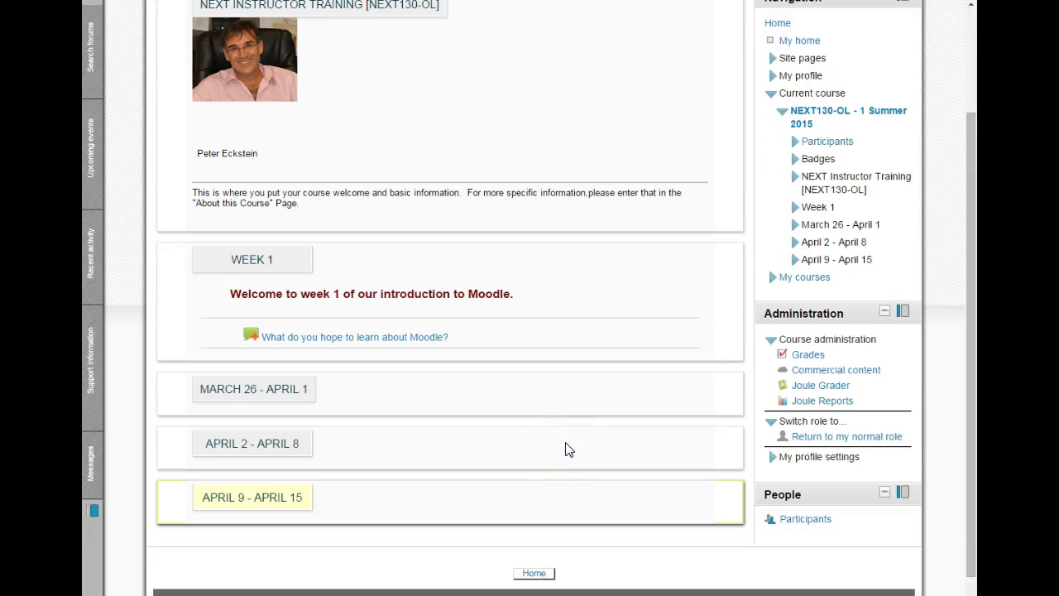
Open the "What do you hope to learn about Moodle?" forum and examine its discussion post and reply form as a student.
click(398, 344)
click(398, 342)
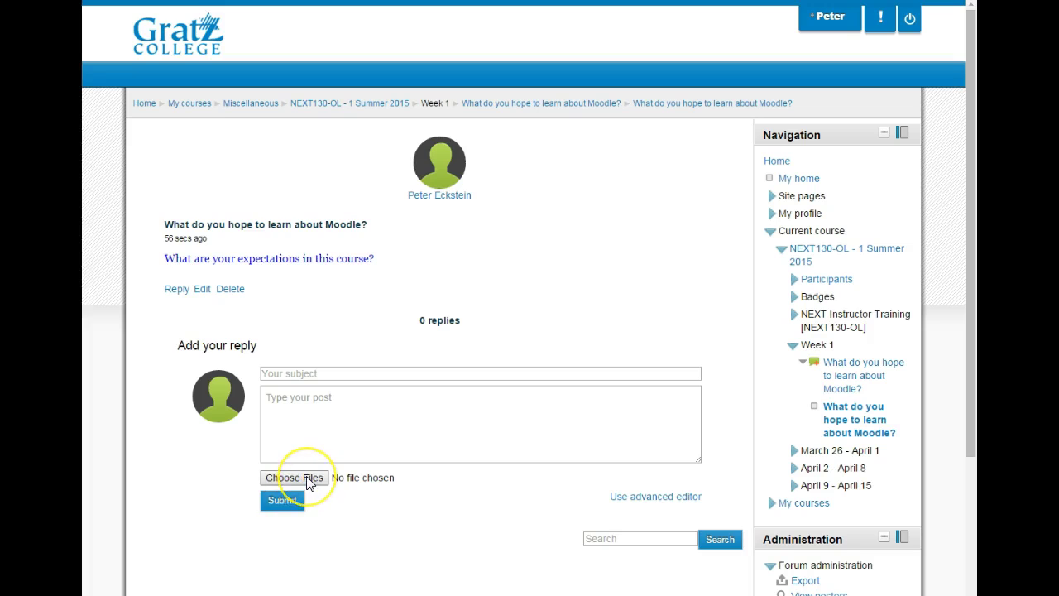
scroll(389, 431, down, 2)
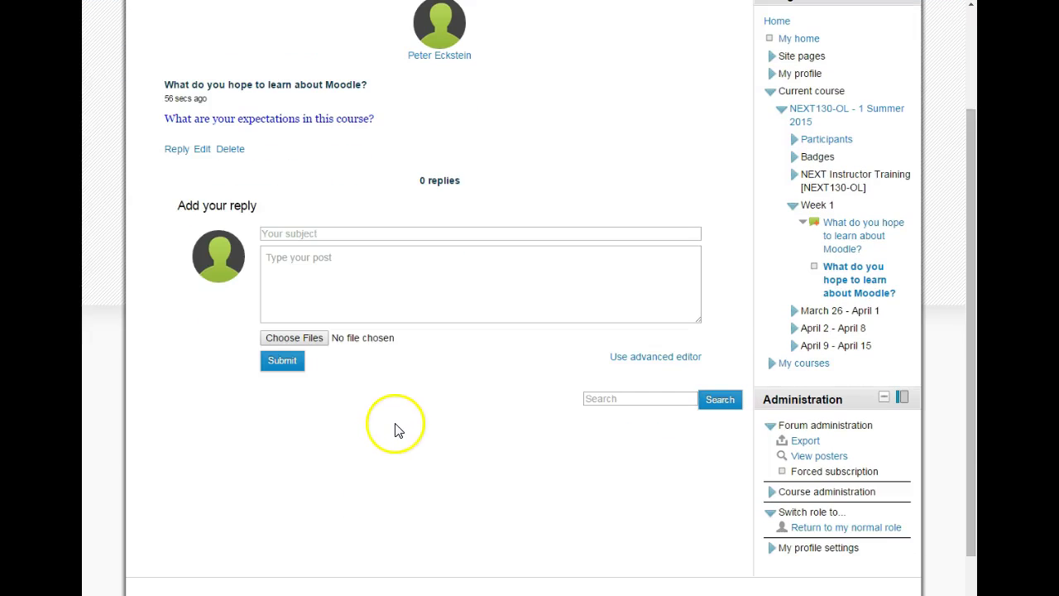
scroll(393, 437, up, 2)
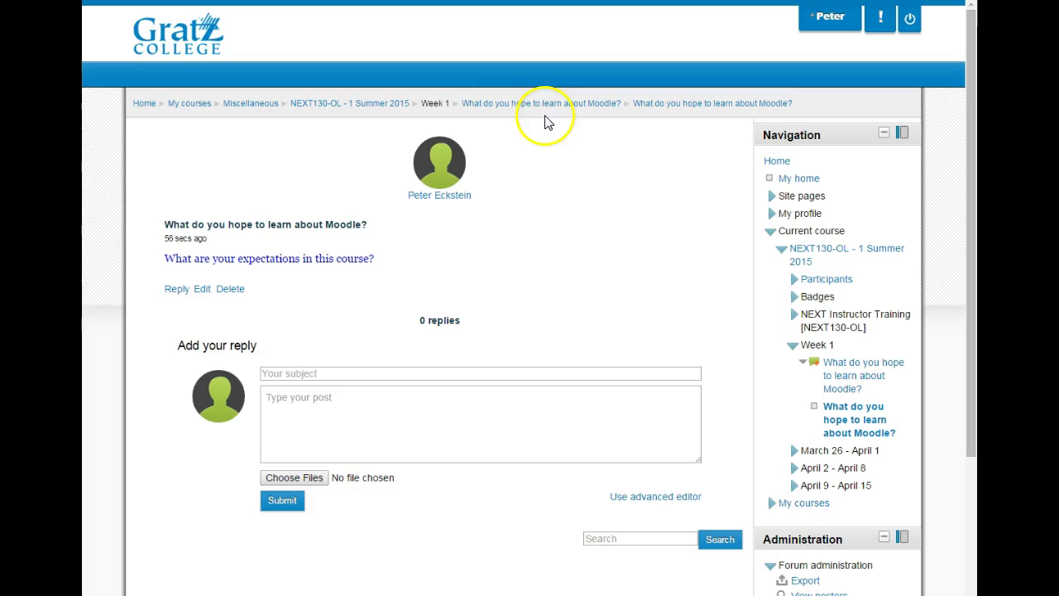
scroll(534, 315, down, 2)
scroll(537, 313, up, 2)
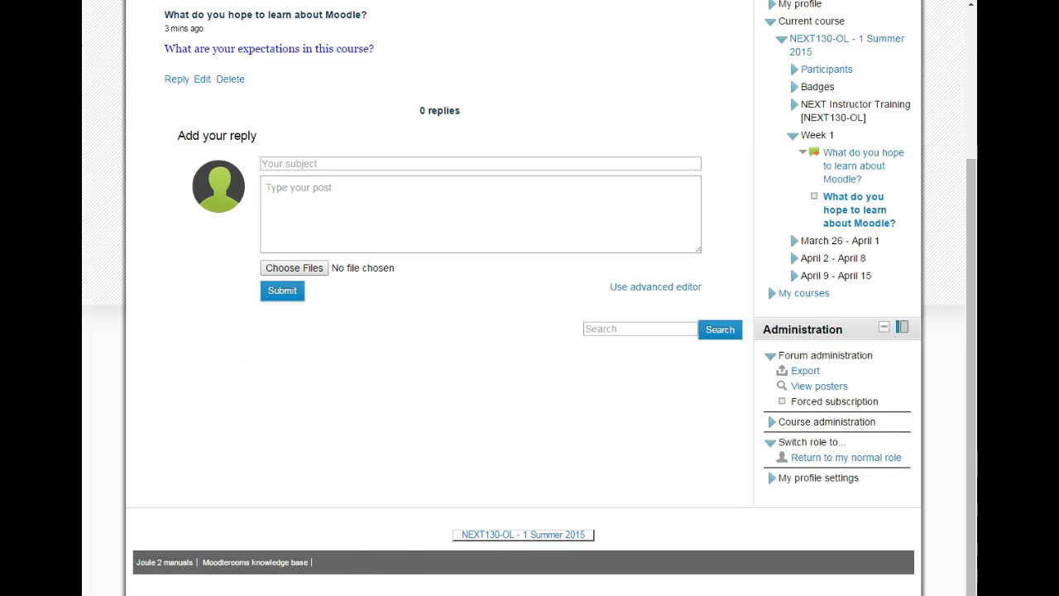
scroll(405, 502, up, 2)
scroll(404, 502, down, 3)
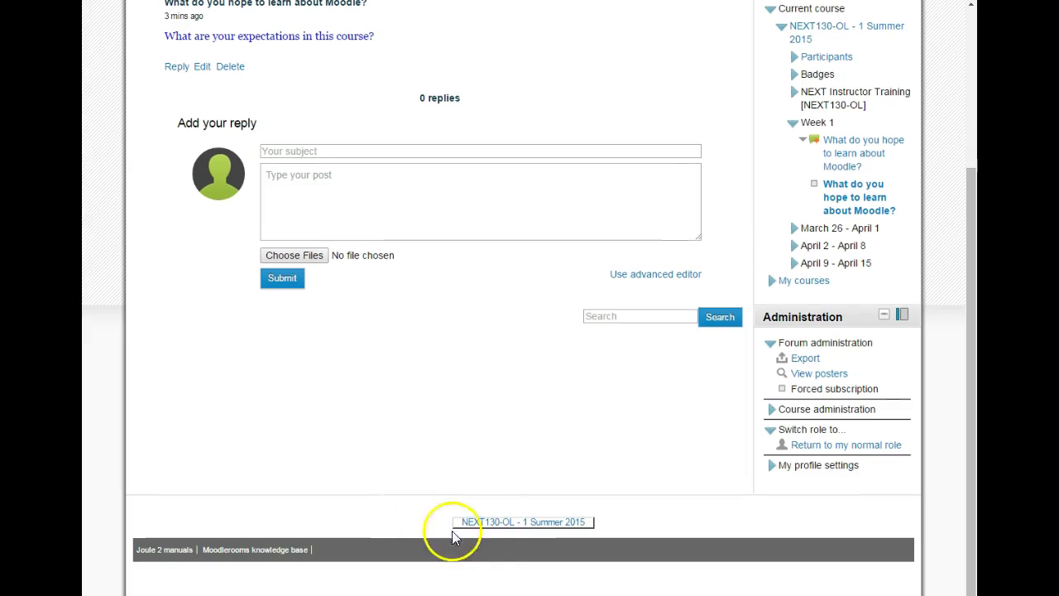
Go back to the NEXT130-OL course page and return to the normal role.
click(496, 522)
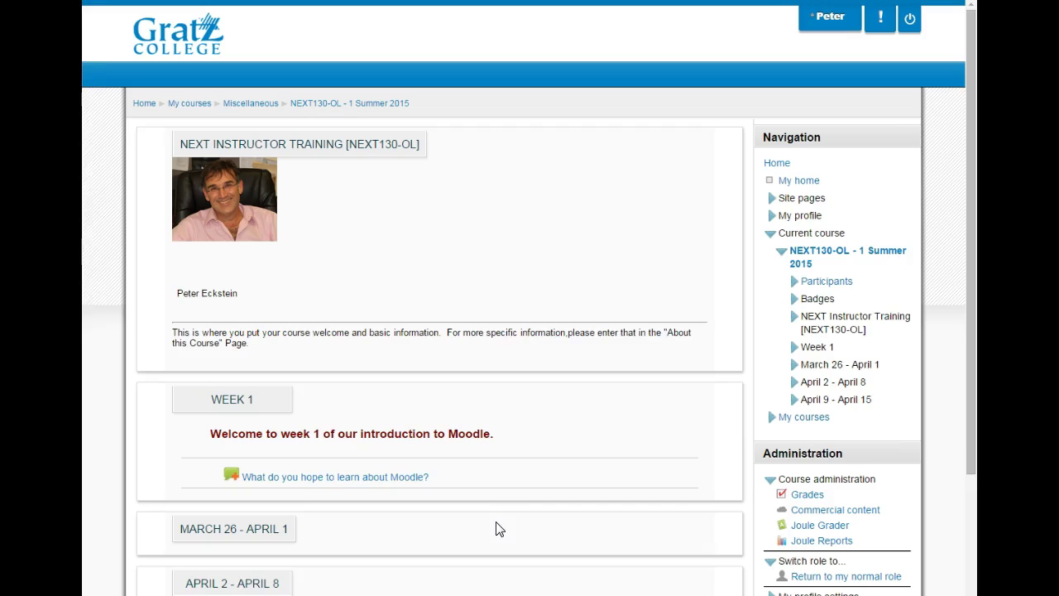
scroll(629, 555, down, 2)
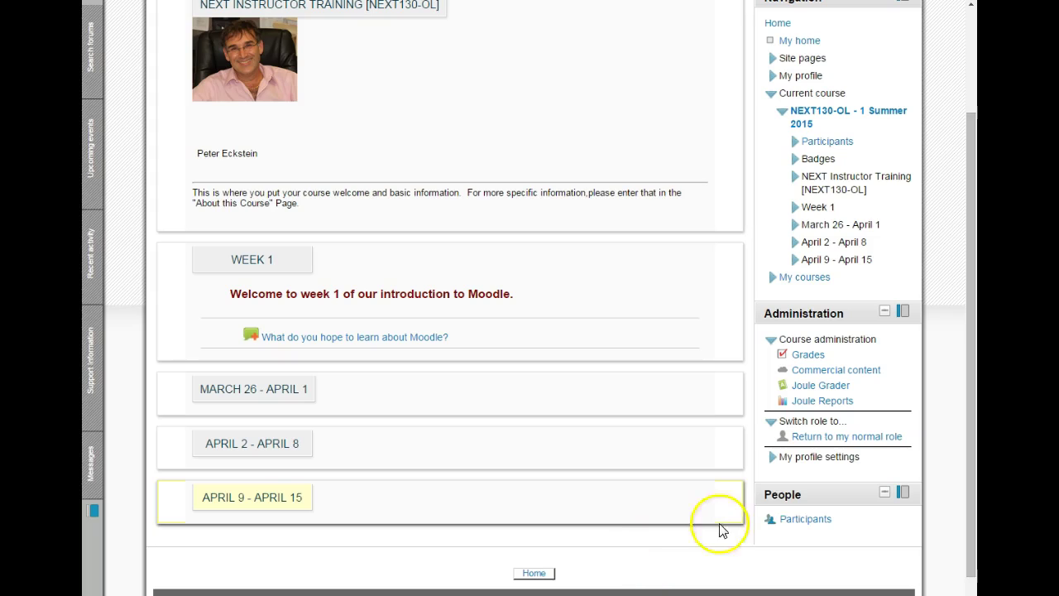
click(825, 441)
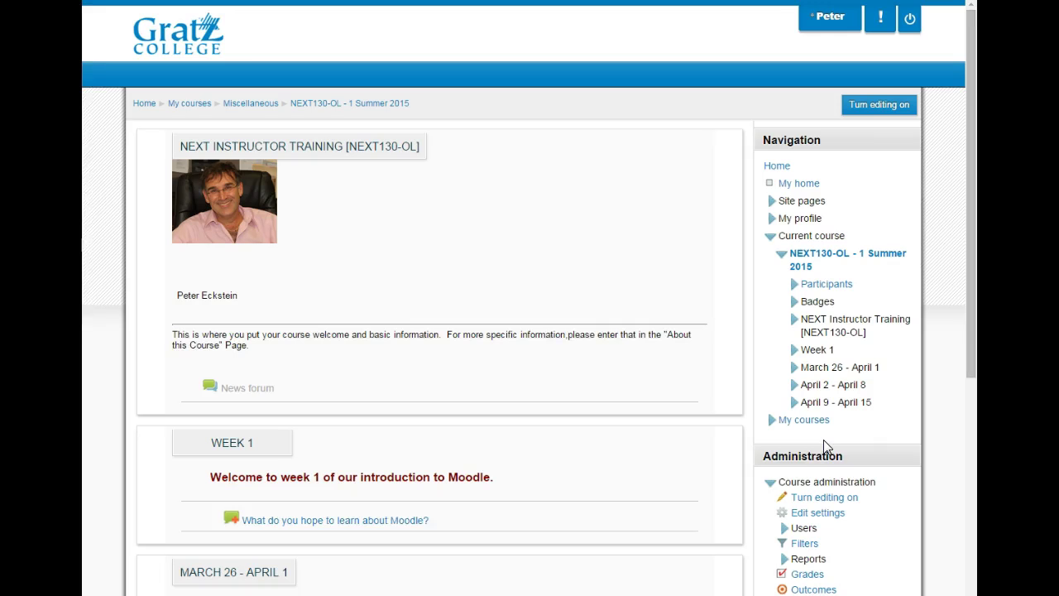
scroll(566, 517, down, 1)
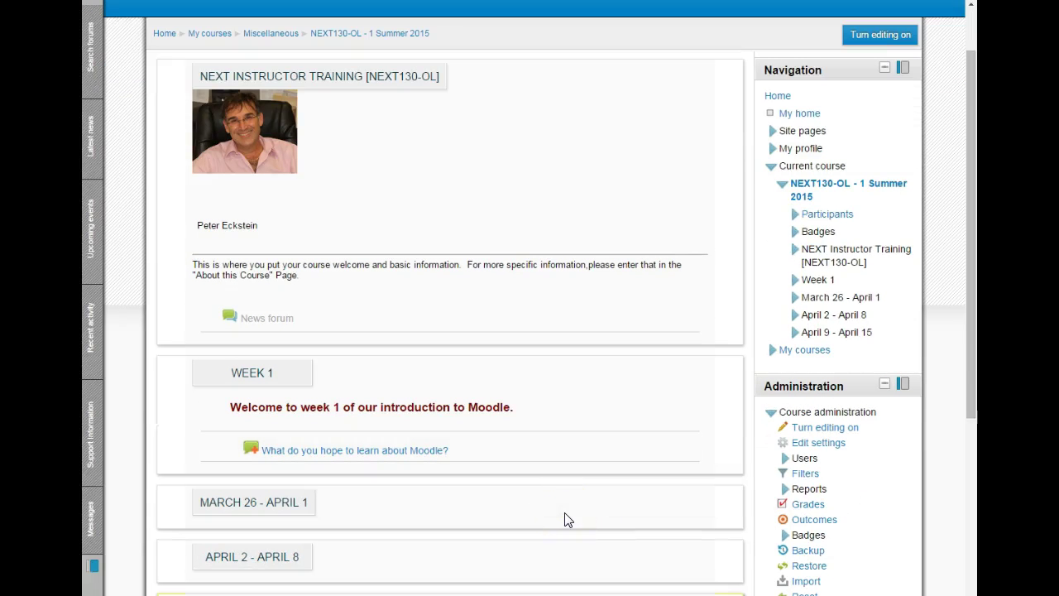
scroll(568, 519, down, 2)
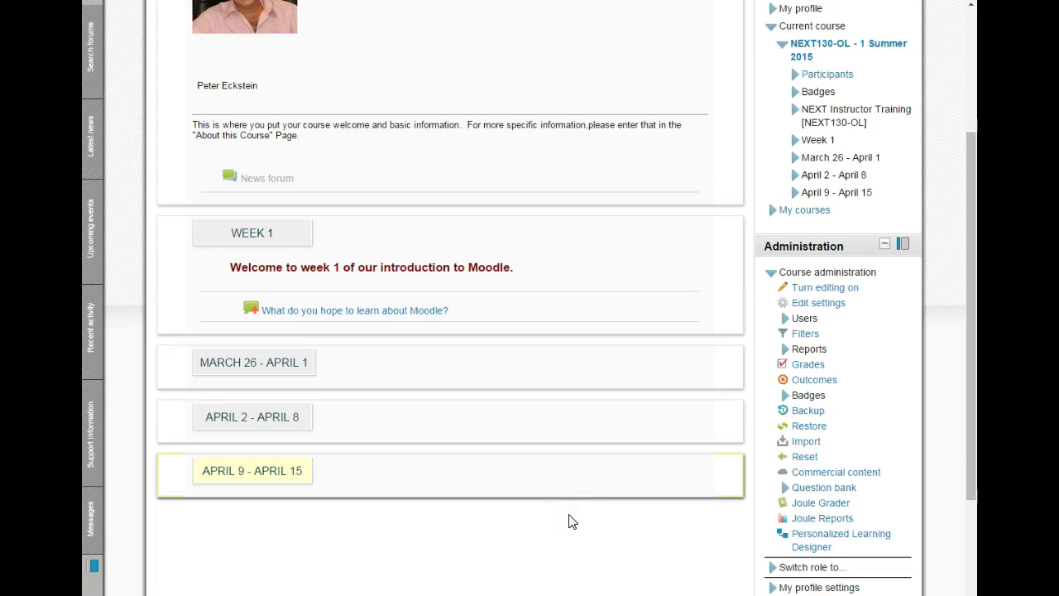